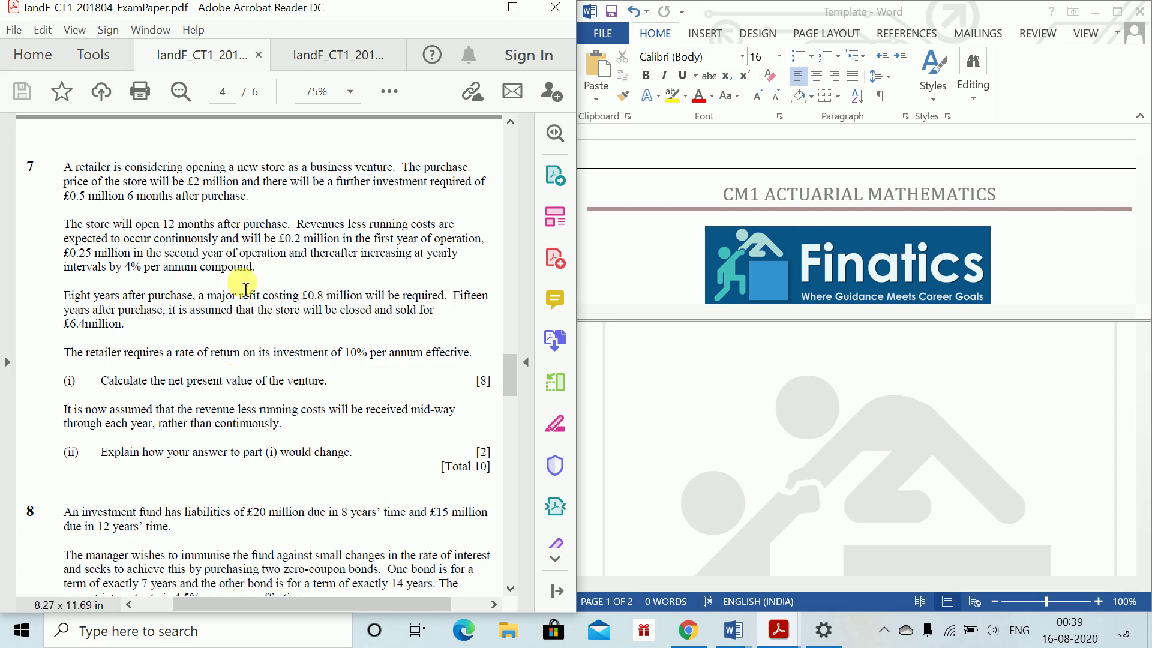
# Step: Show the examiners' report in Acrobat at the Q7 (i) initial outlay line
pyautogui.click(314, 55)
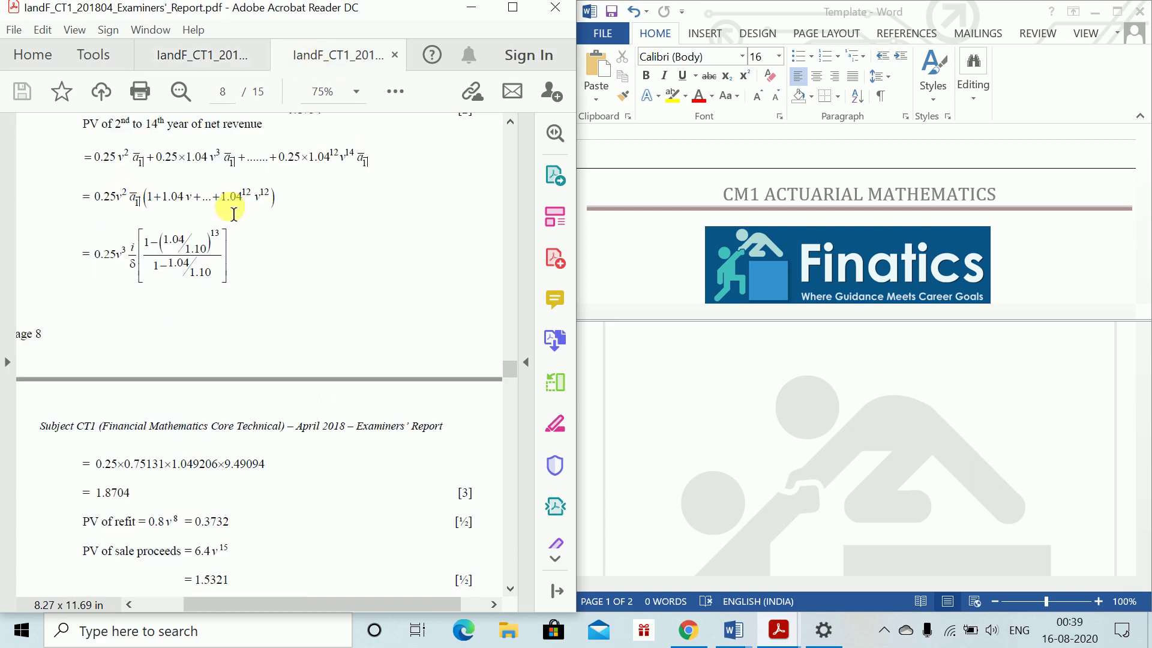
pyautogui.scroll(4, 380, 273)
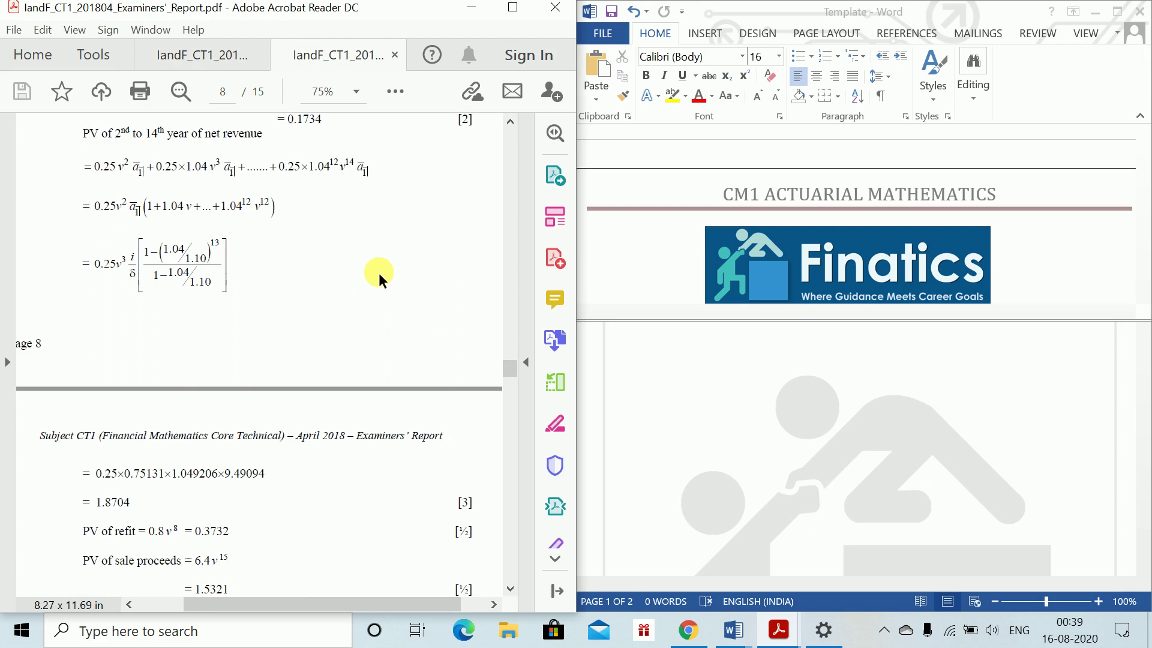
pyautogui.scroll(1, 379, 273)
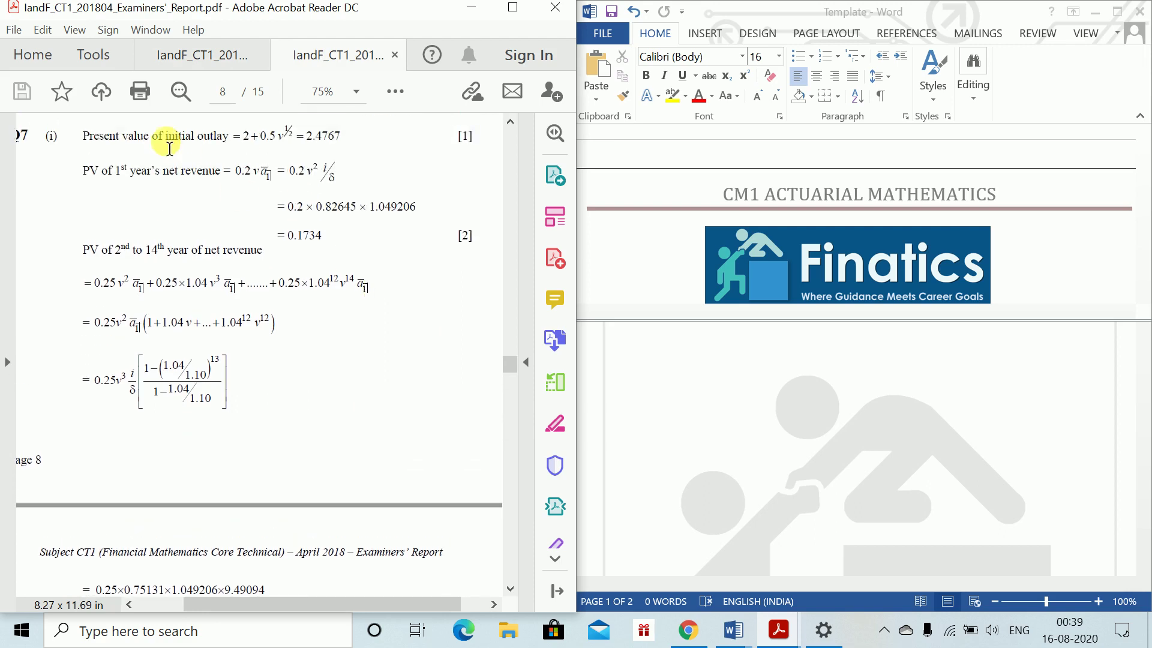
# Step: Begin auto-numbered part (i) with 'PV of initial outlay = 2+0.5v^(1/2)'
pyautogui.click(662, 396)
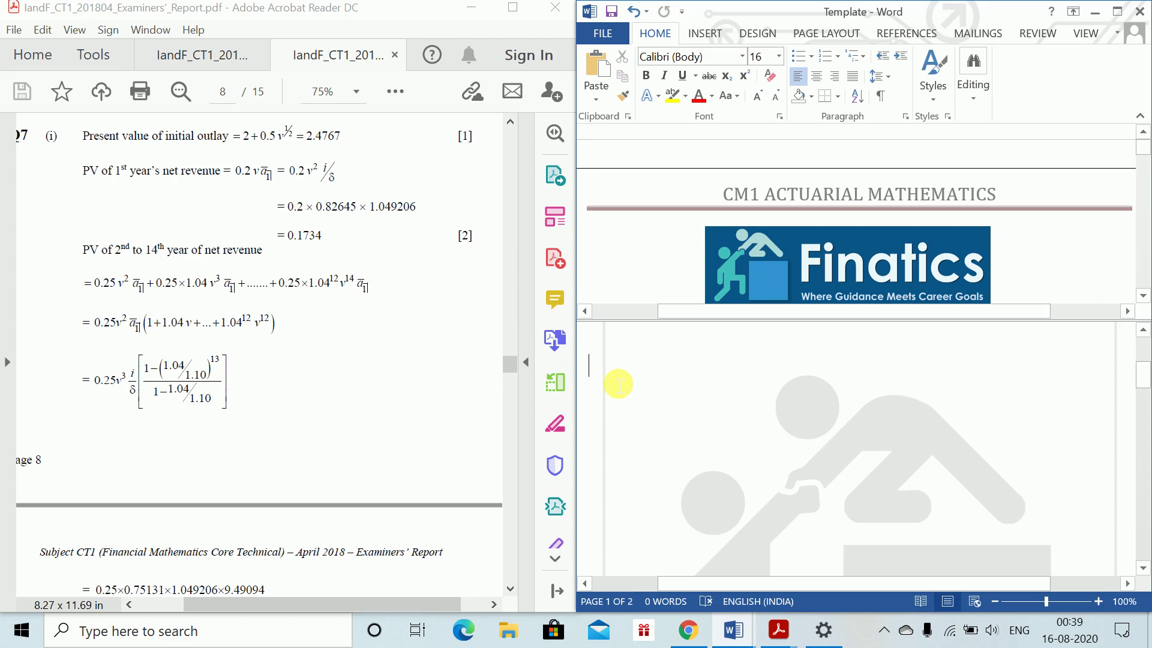
pyautogui.write('(i)')
pyautogui.press('Tab')
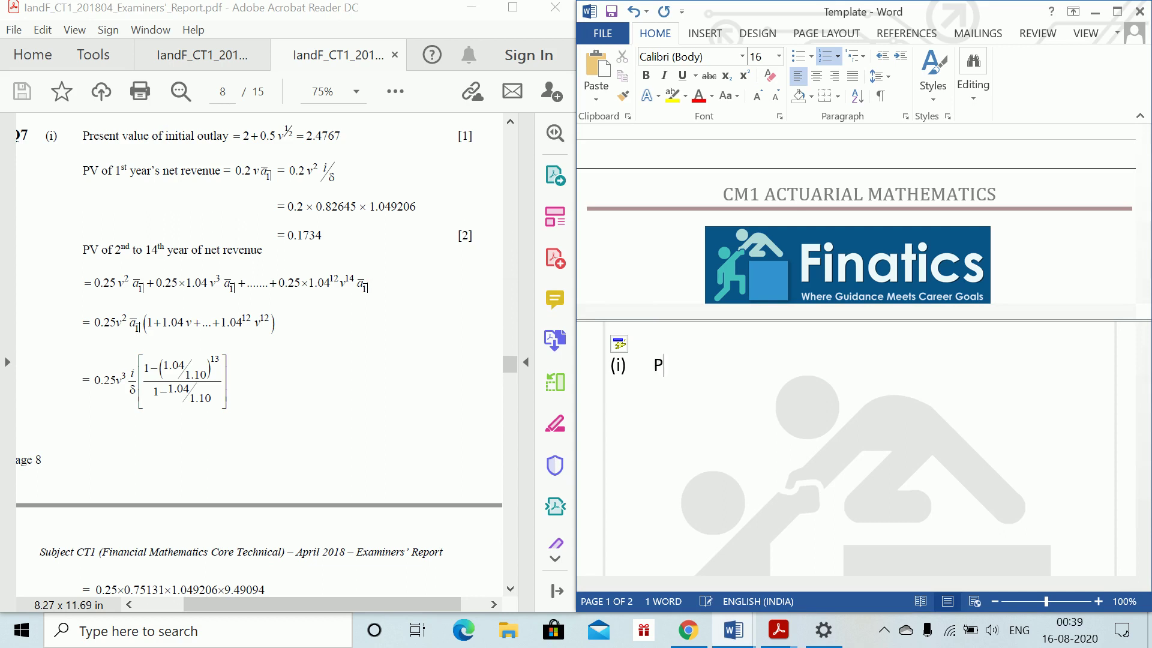
pyautogui.write('PV of ')
pyautogui.write('initia')
pyautogui.write('l outlay ')
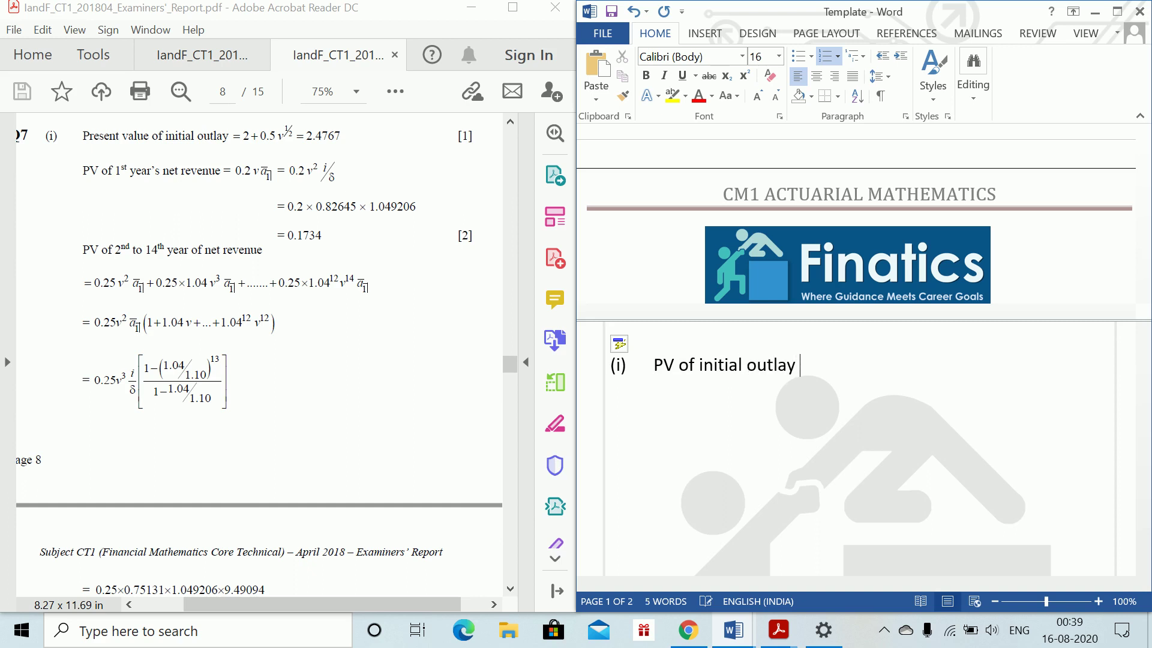
pyautogui.write('= 2+')
pyautogui.write('0.5v^')
pyautogui.write('(1/2)')
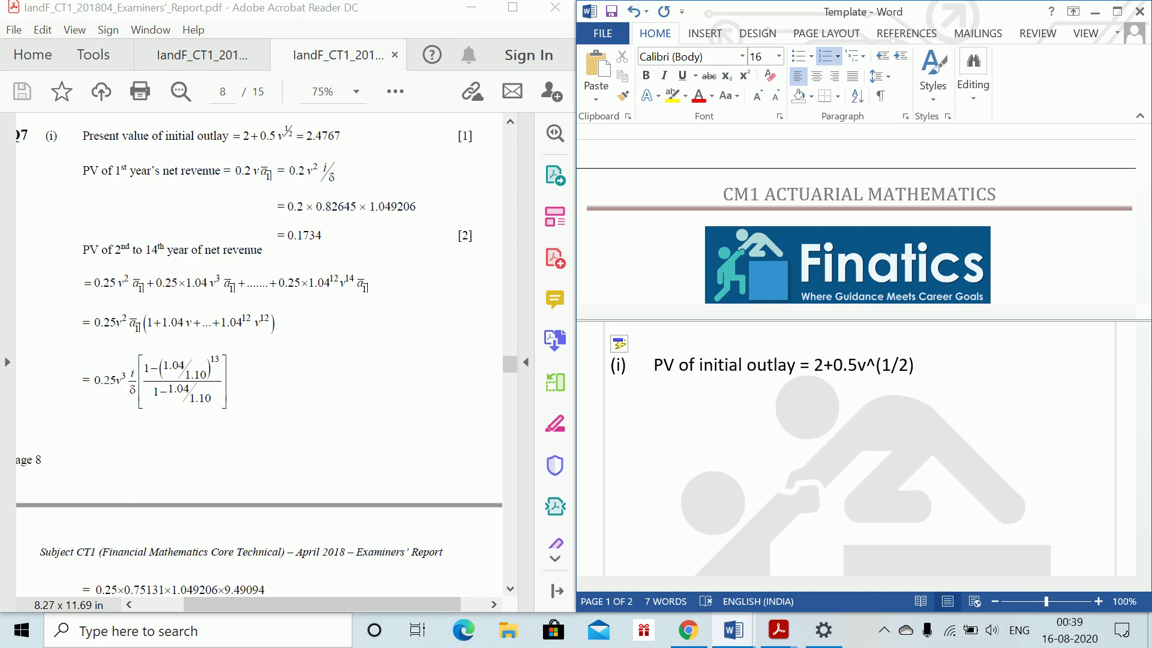
# Step: Append '= 2.4767' to line one and start an unnumbered 'PV of' line below
pyautogui.press('Return')
pyautogui.press('BackSpace')
pyautogui.write('PV')
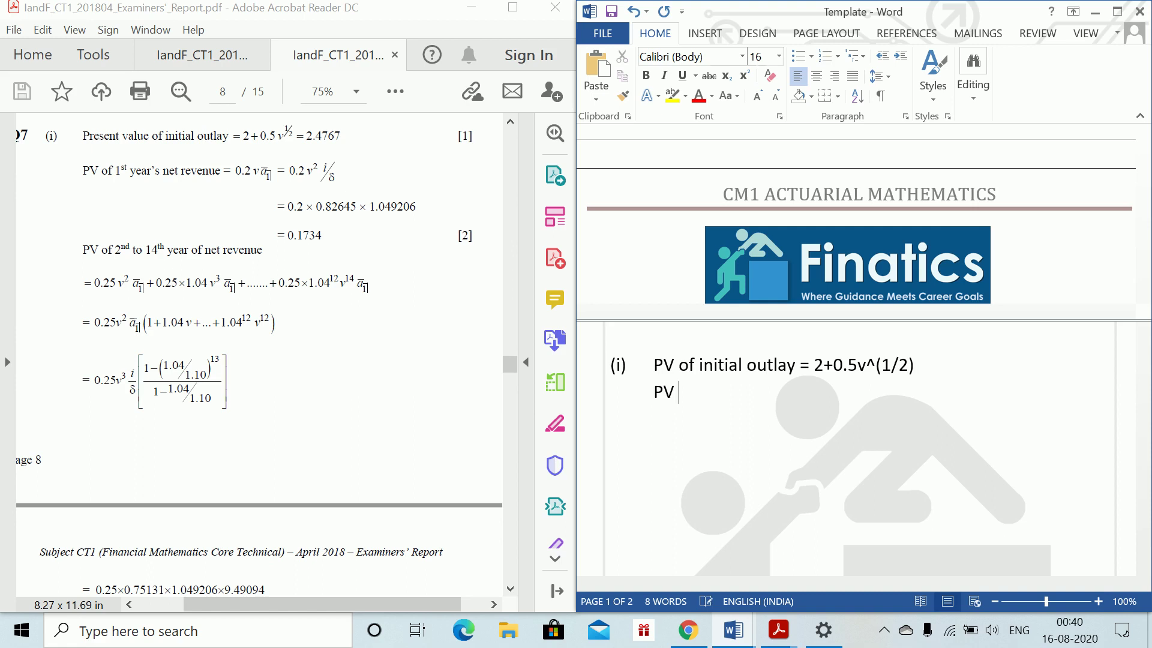
pyautogui.click(945, 369)
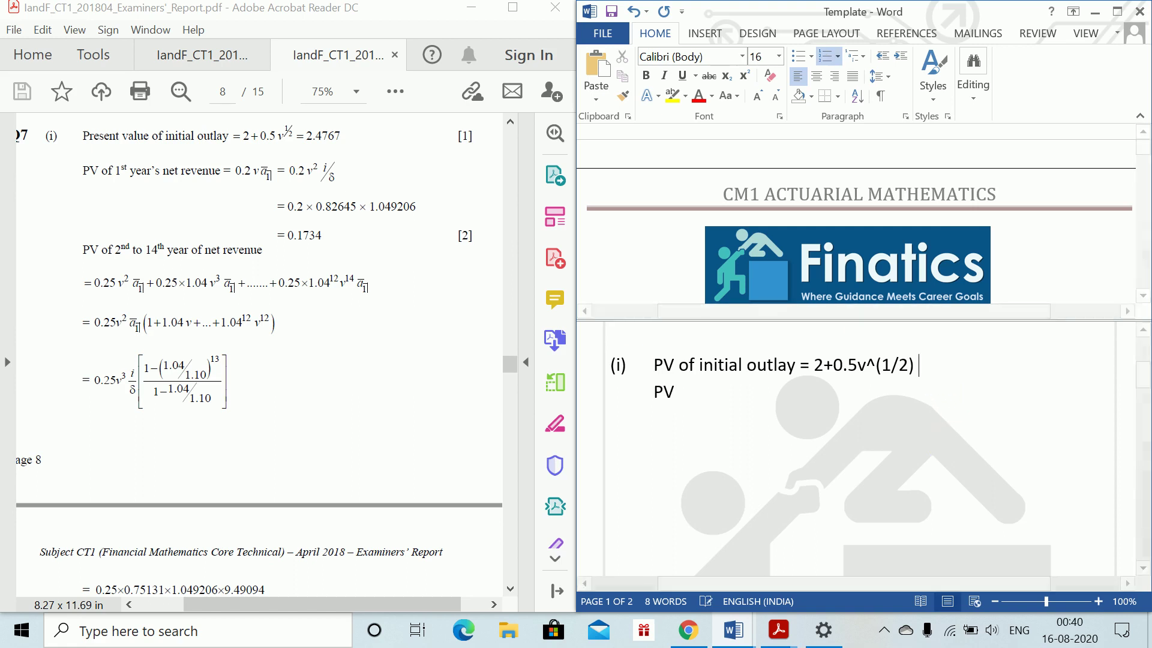
pyautogui.write('= 2.4')
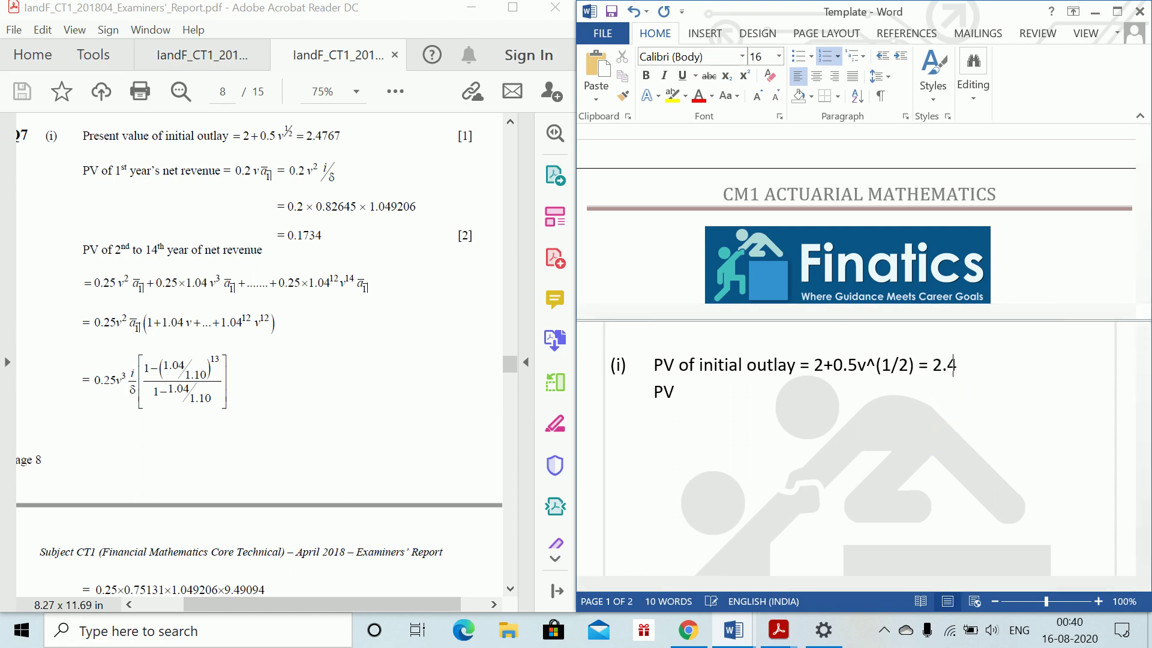
pyautogui.write('767')
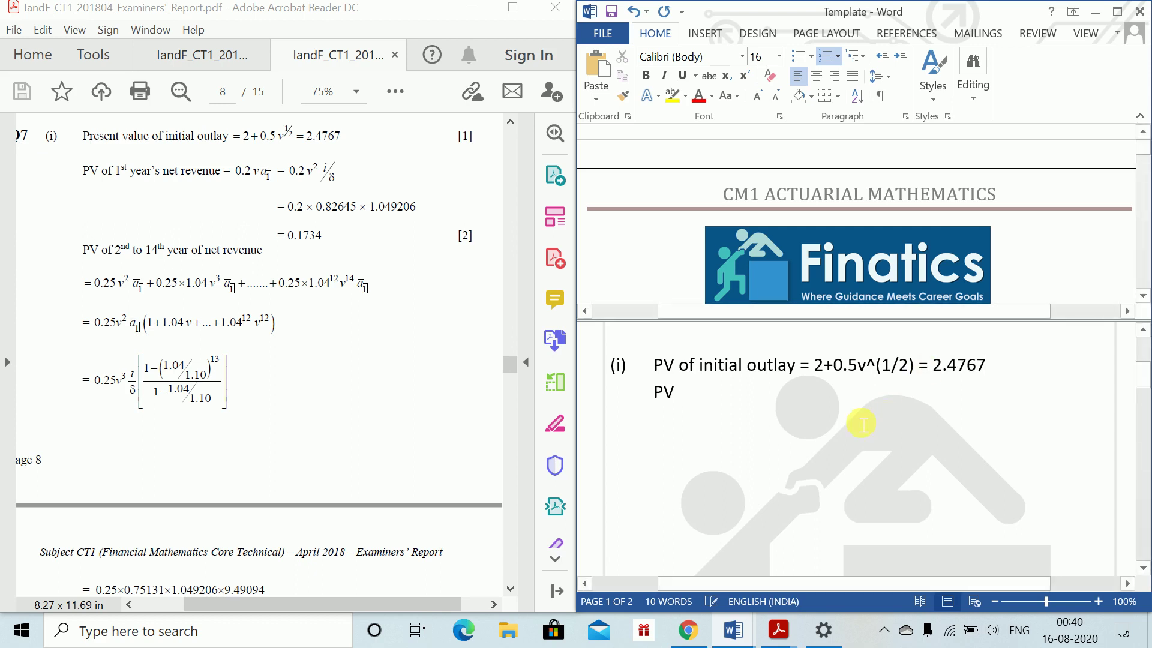
# Step: Place the first-year revenue result '= 0.1734' on a new line after *1.049206
pyautogui.click(682, 393)
pyautogui.write('of ')
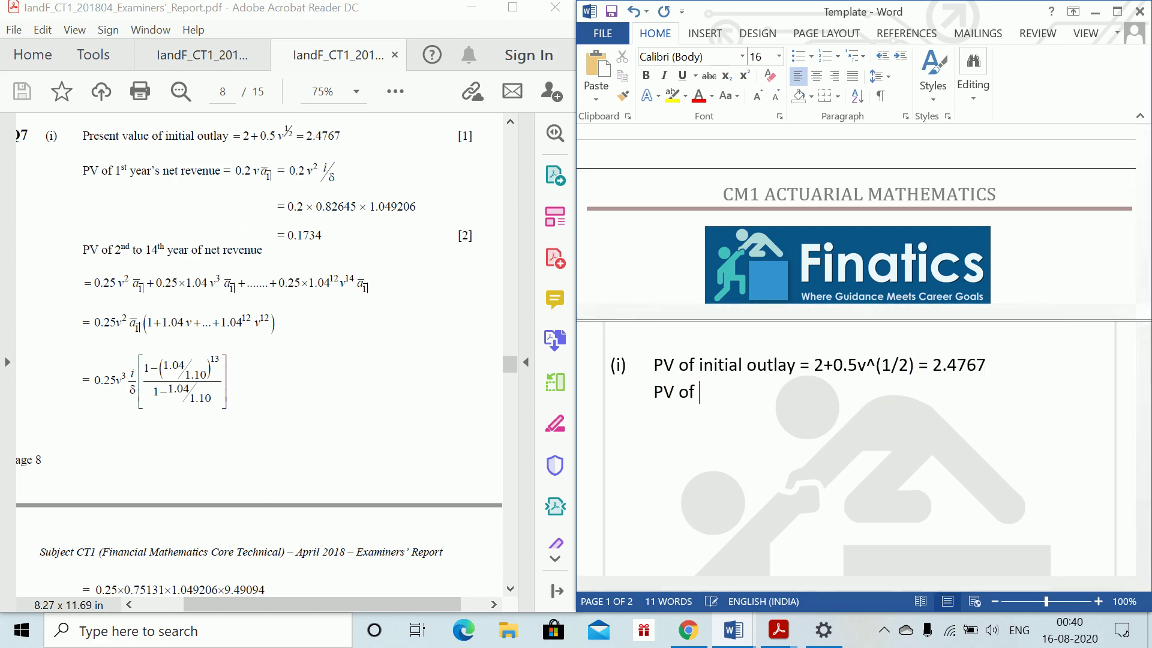
pyautogui.write('1st ye')
pyautogui.write('ar revenue ')
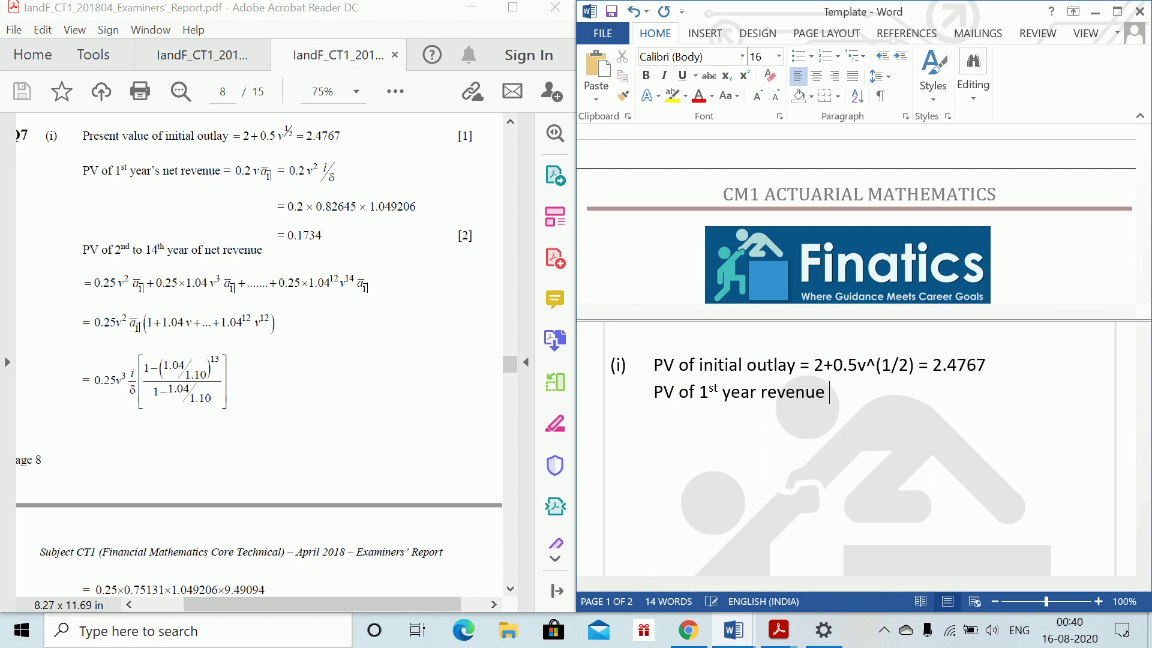
pyautogui.write('= ')
pyautogui.write('0.2 ')
pyautogui.write('v')
pyautogui.write(' abar')
pyautogui.write(':<1>')
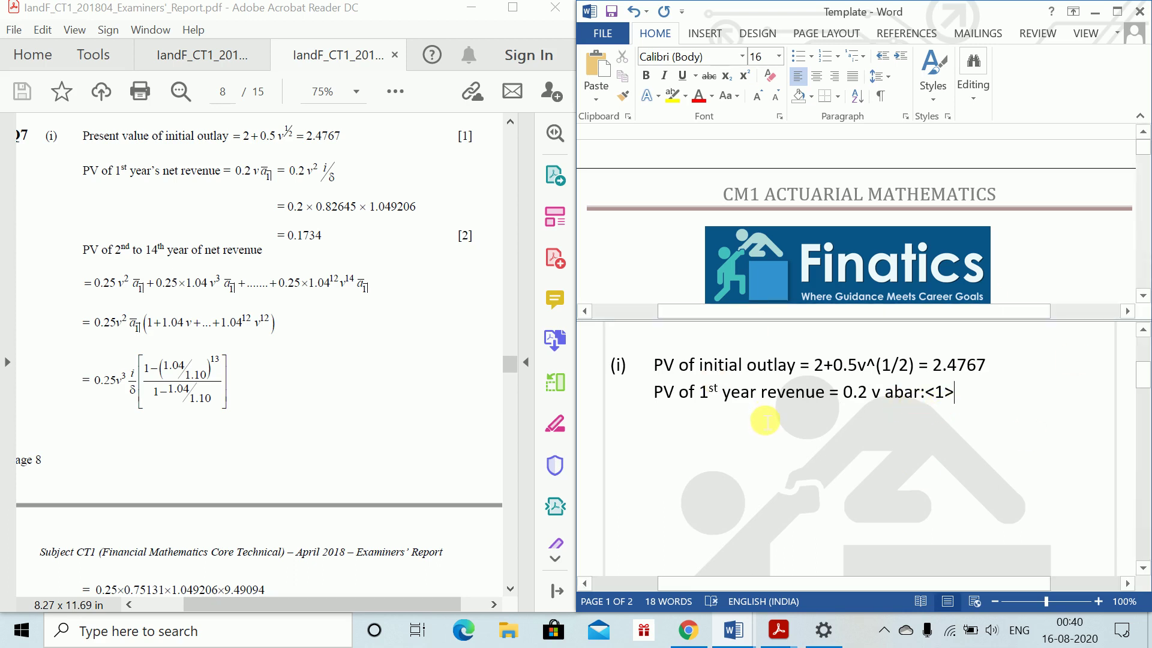
pyautogui.write(' = ')
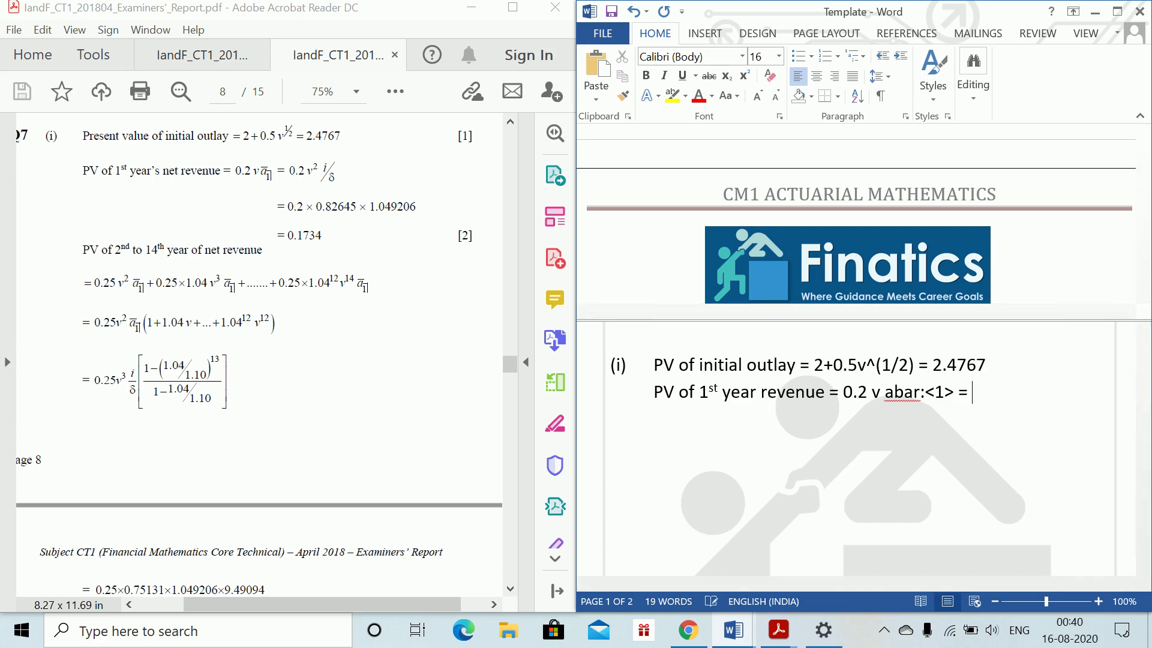
pyautogui.write('0.2 *')
pyautogui.write(' 0.8')
pyautogui.write('2')
pyautogui.write('645 ')
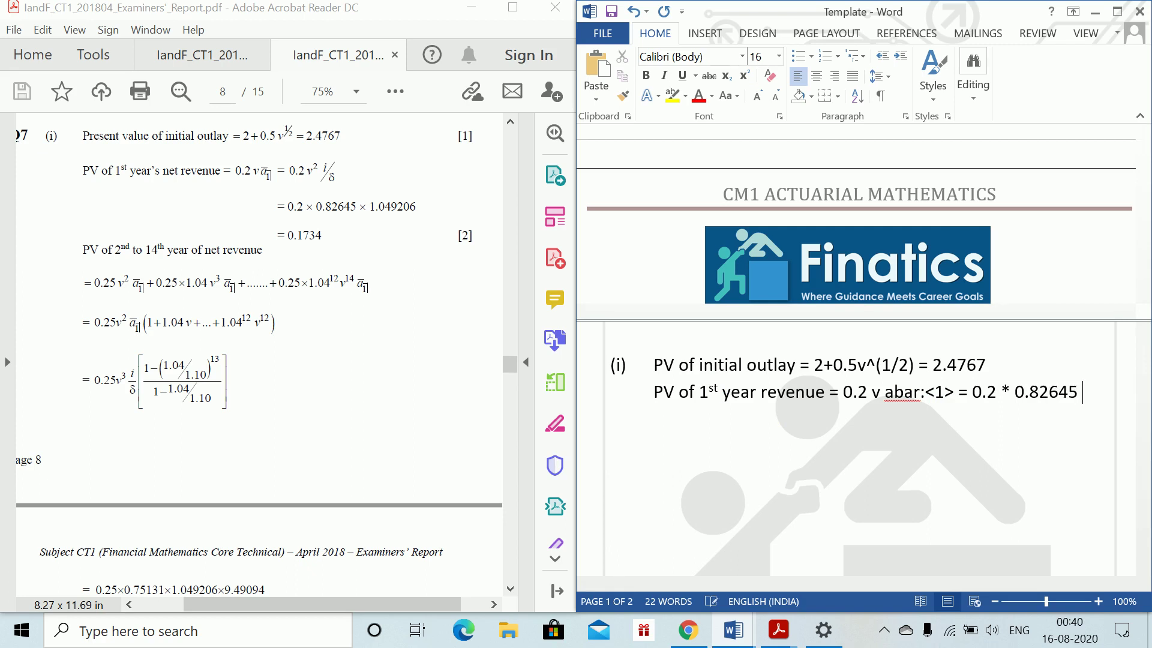
pyautogui.write('*1.0')
pyautogui.write('49')
pyautogui.write('206')
pyautogui.press('Return')
pyautogui.write('= ')
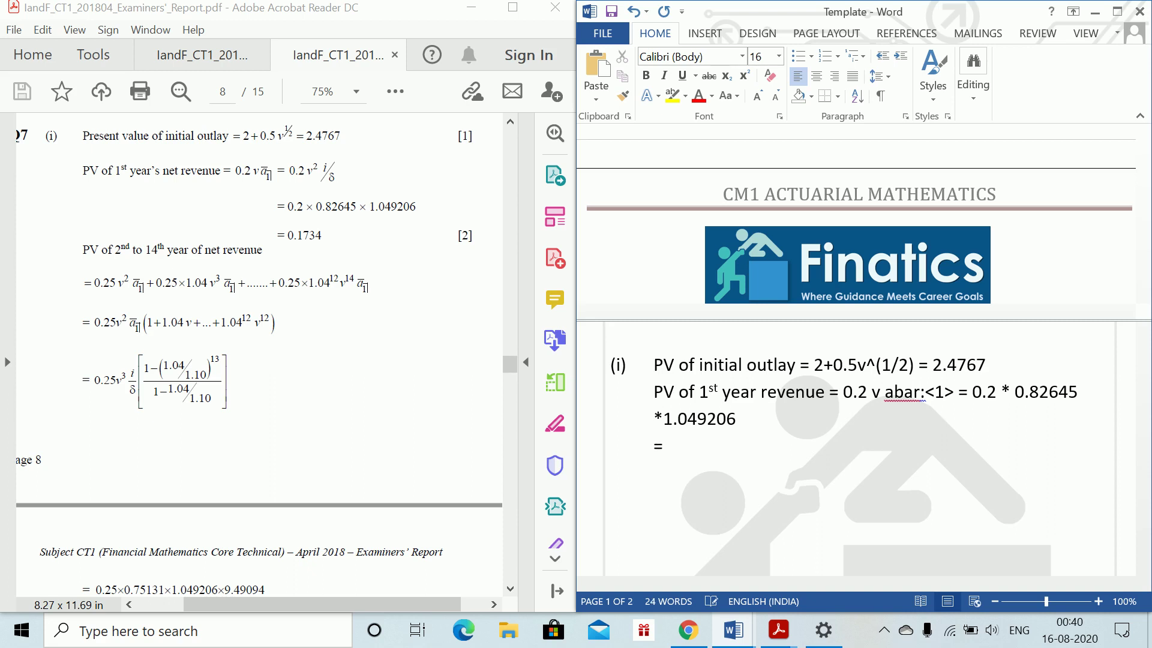
pyautogui.write('0.1734')
# Step: Add the '2nd to 14th year net revenue' heading and the series '= 0.25 * v^2 abar:<1> + ...'
pyautogui.press('Return')
pyautogui.press('Return')
pyautogui.write('PV o')
pyautogui.write('f 2nd year ')
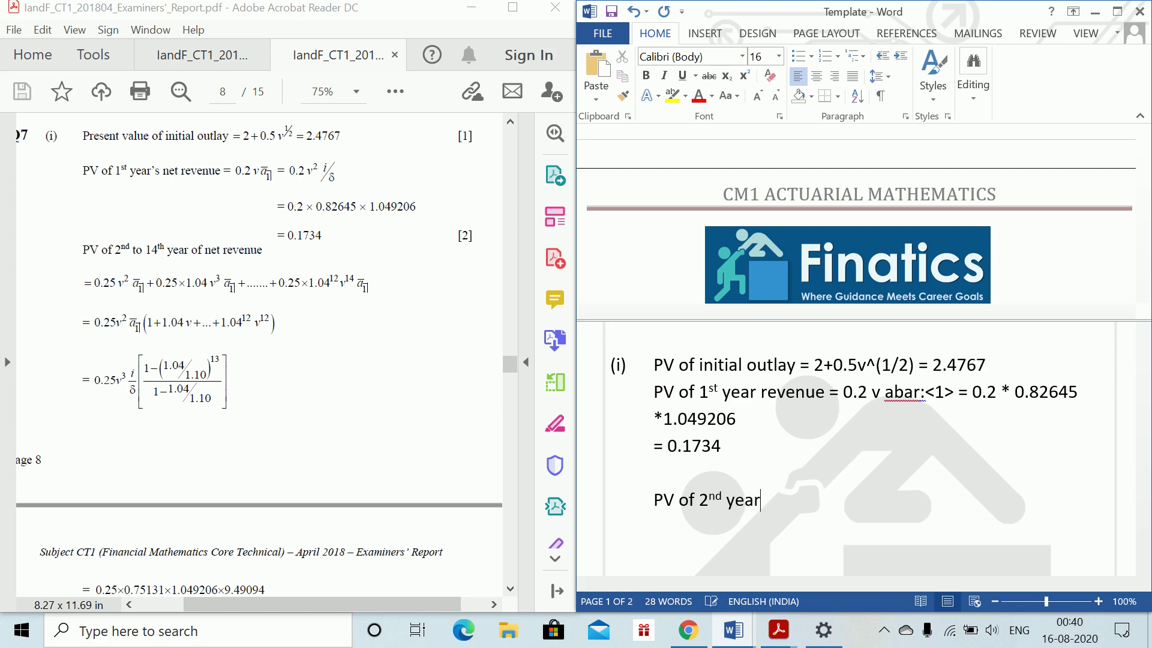
pyautogui.write('to 15')
pyautogui.press('BackSpace')
pyautogui.write('4th year ')
pyautogui.write('revenue')
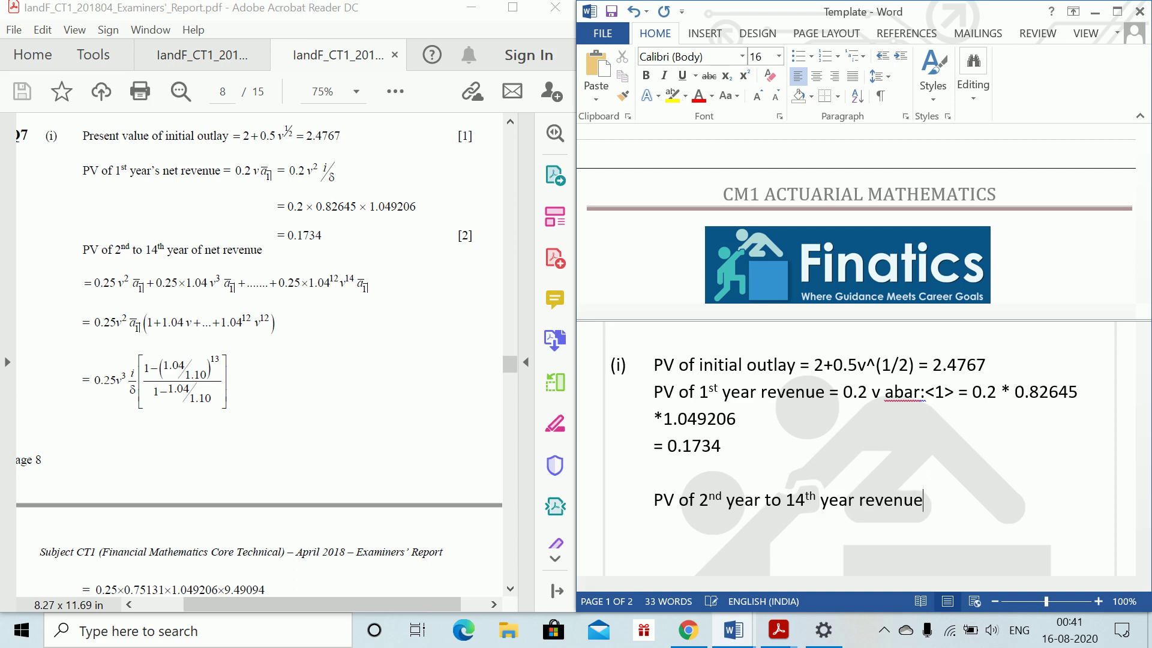
pyautogui.write(':')
pyautogui.press('Return')
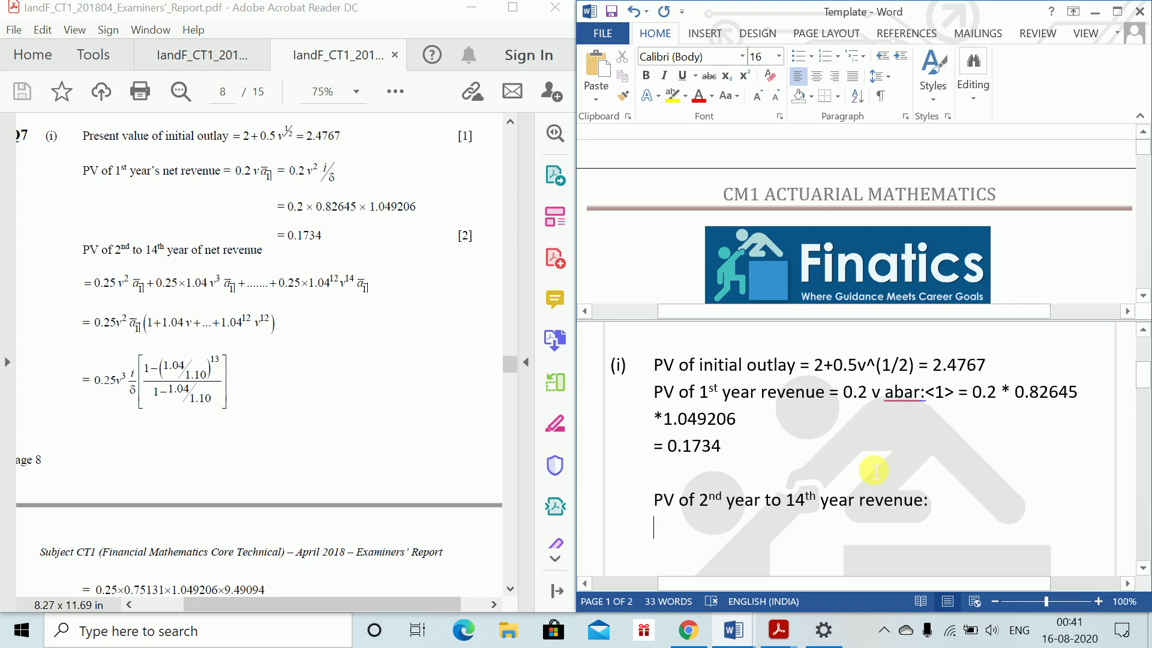
pyautogui.click(861, 500)
pyautogui.write('n')
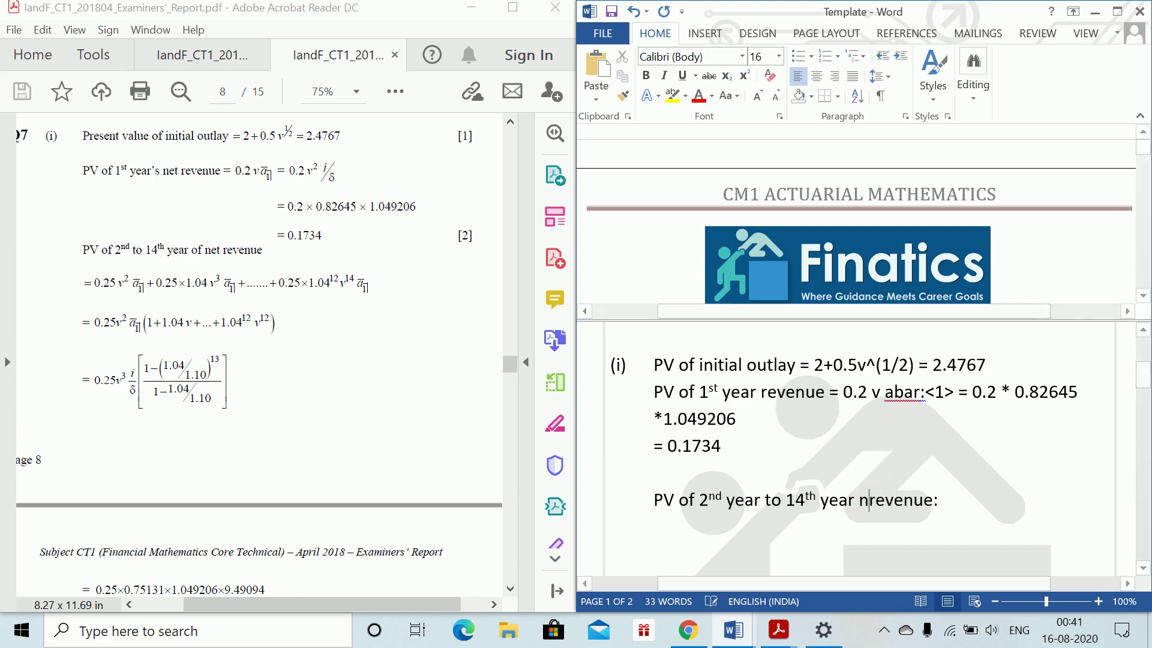
pyautogui.write('et')
pyautogui.click(681, 527)
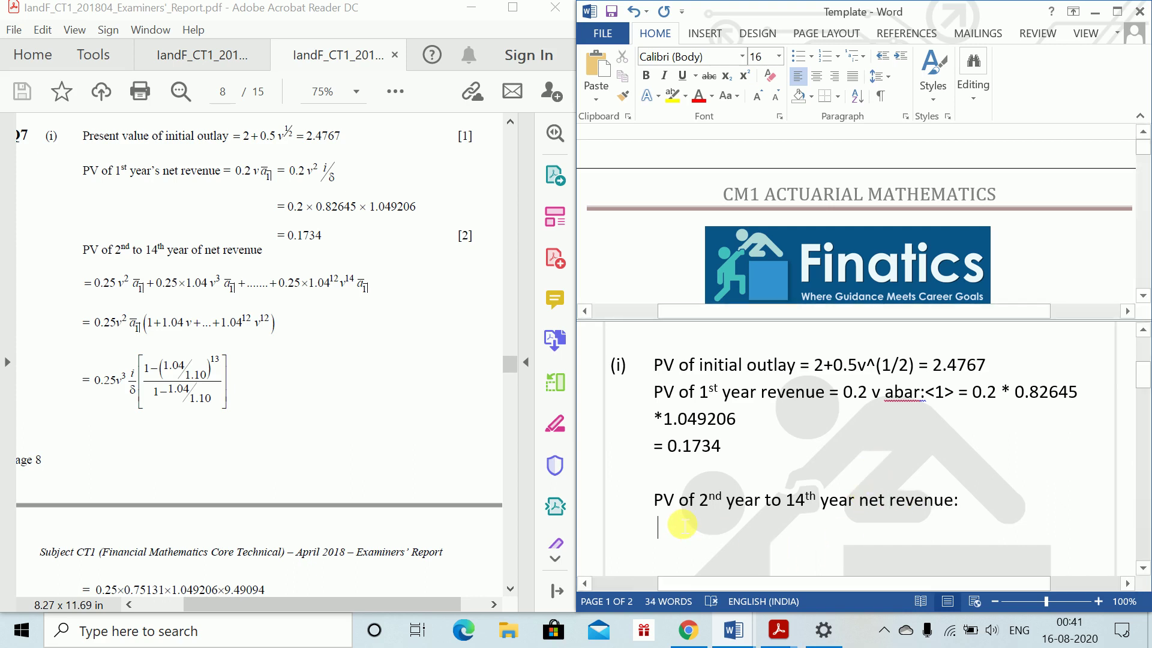
pyautogui.write('=')
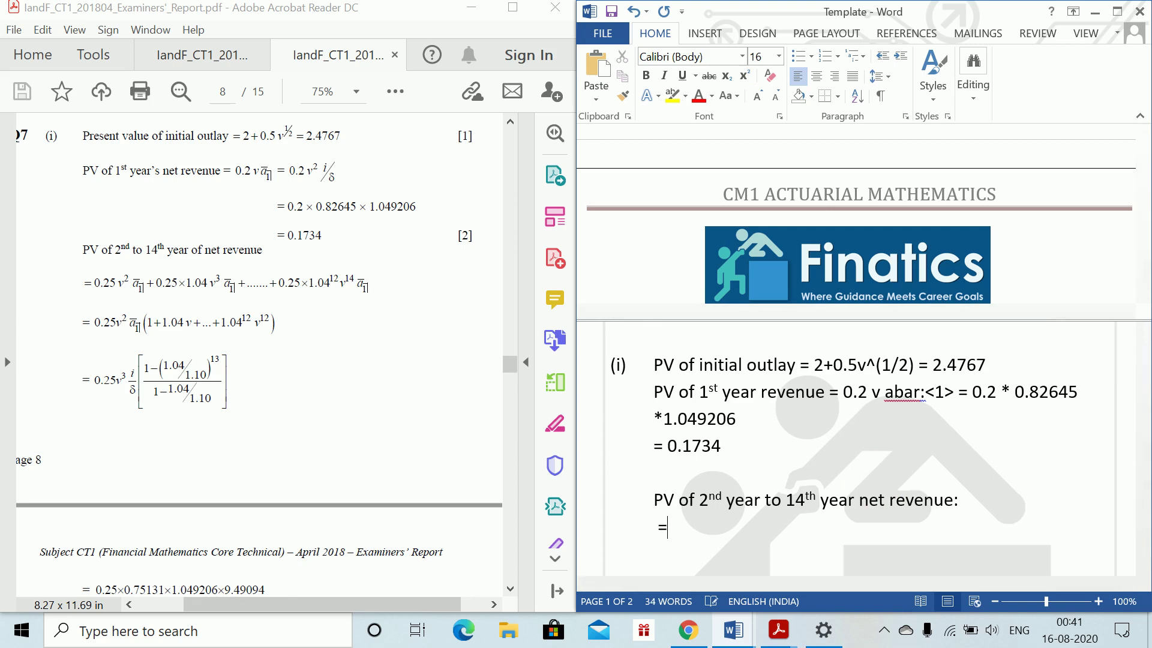
pyautogui.write(' 0.25 *')
pyautogui.write(' v^2')
pyautogui.write(' abar')
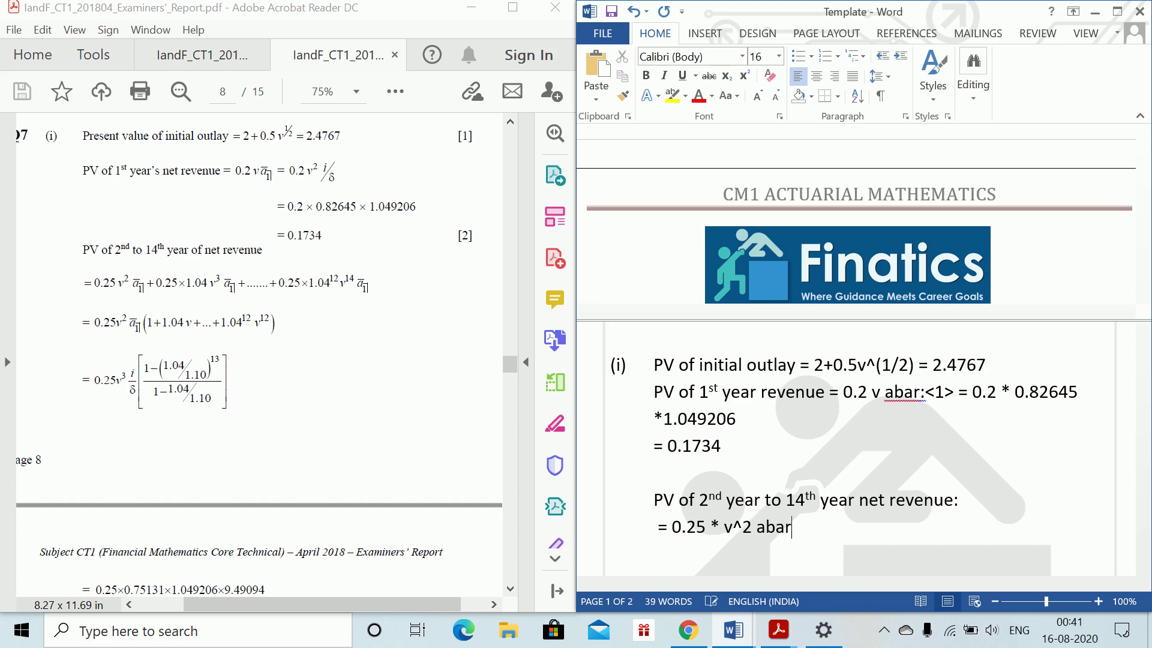
pyautogui.write(':<1>')
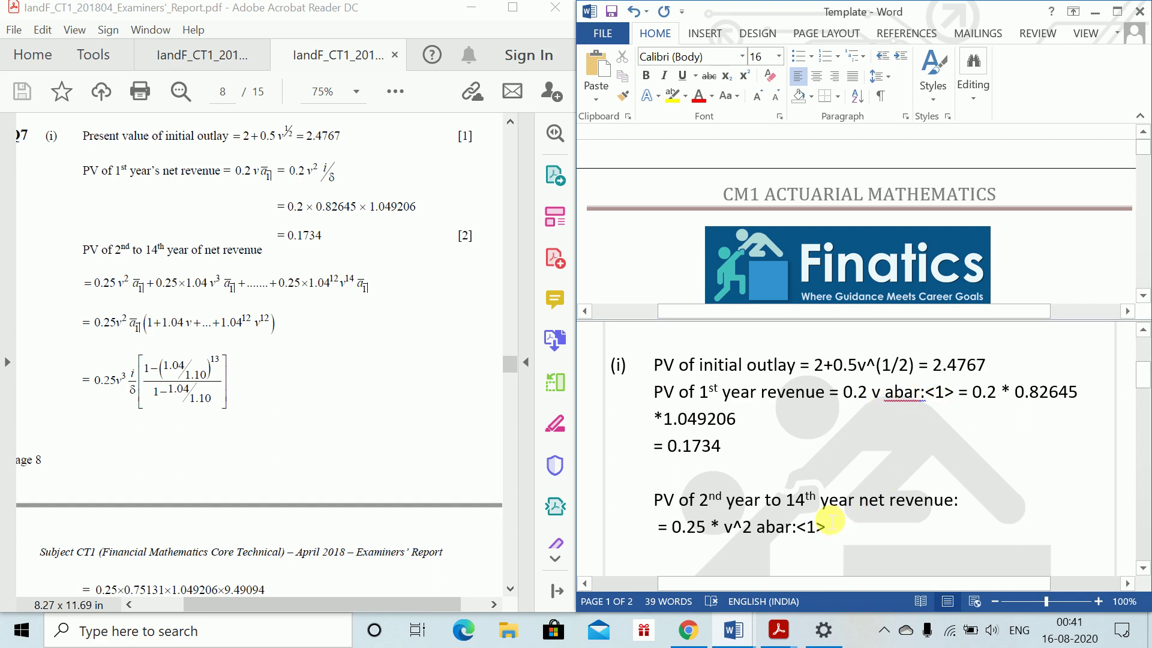
pyautogui.write(' + 0')
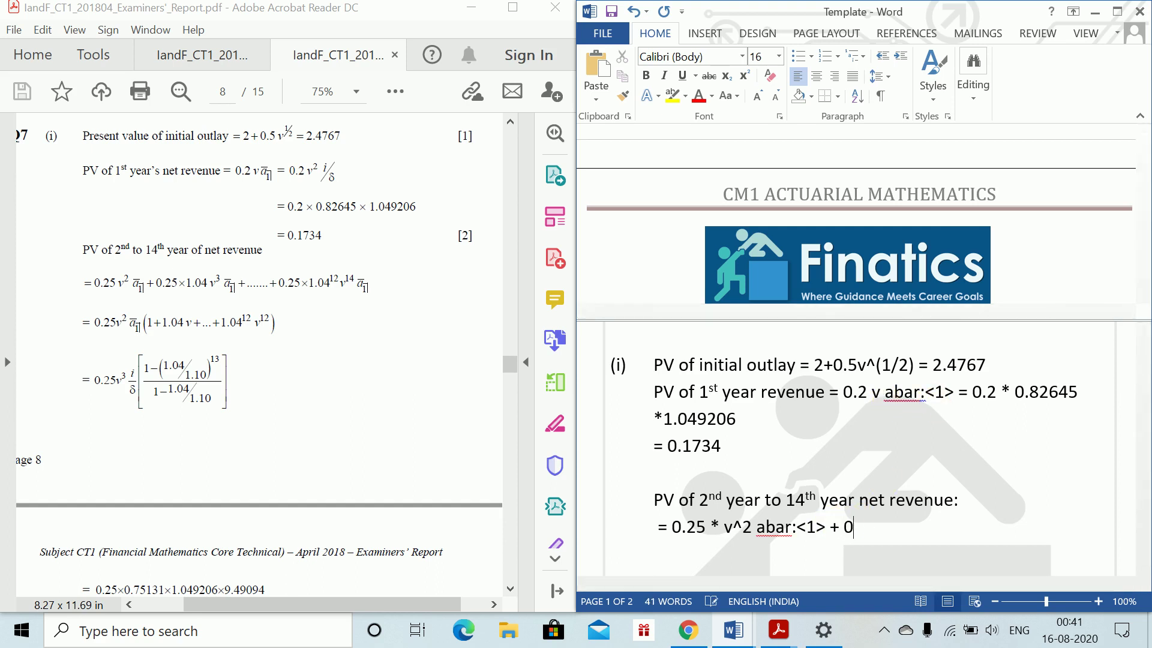
pyautogui.write('.25*1.')
pyautogui.write('04')
pyautogui.write(' * v^3 ')
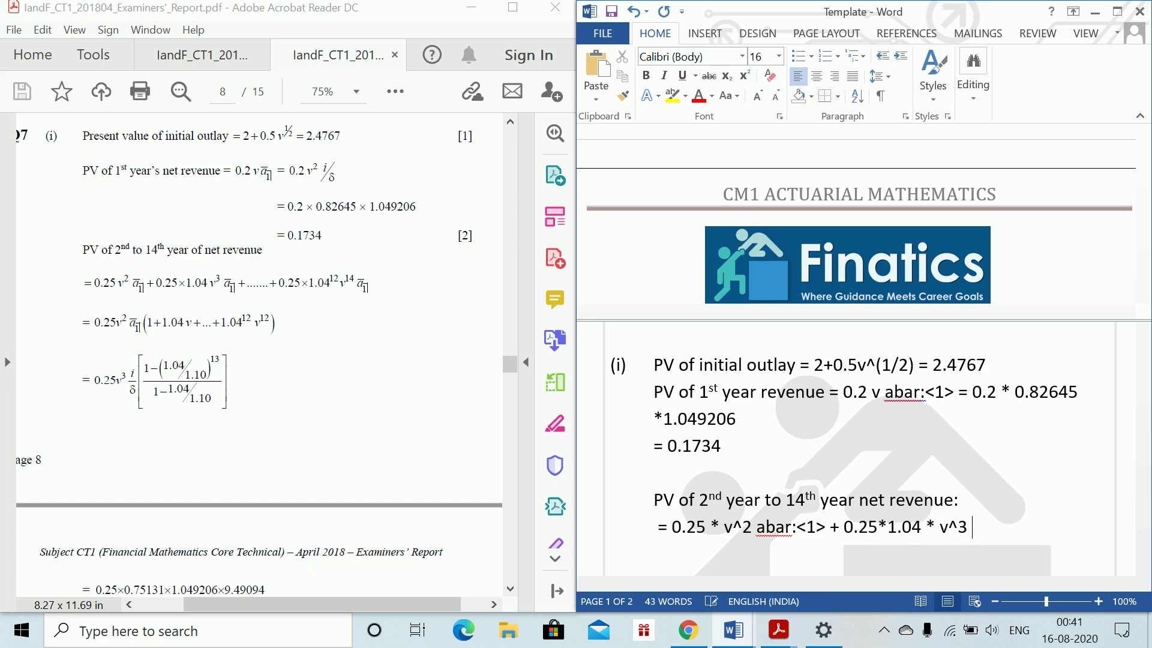
pyautogui.write('abar')
pyautogui.write(':<1> +…')
pyautogui.write(' +...')
pyautogui.write('+')
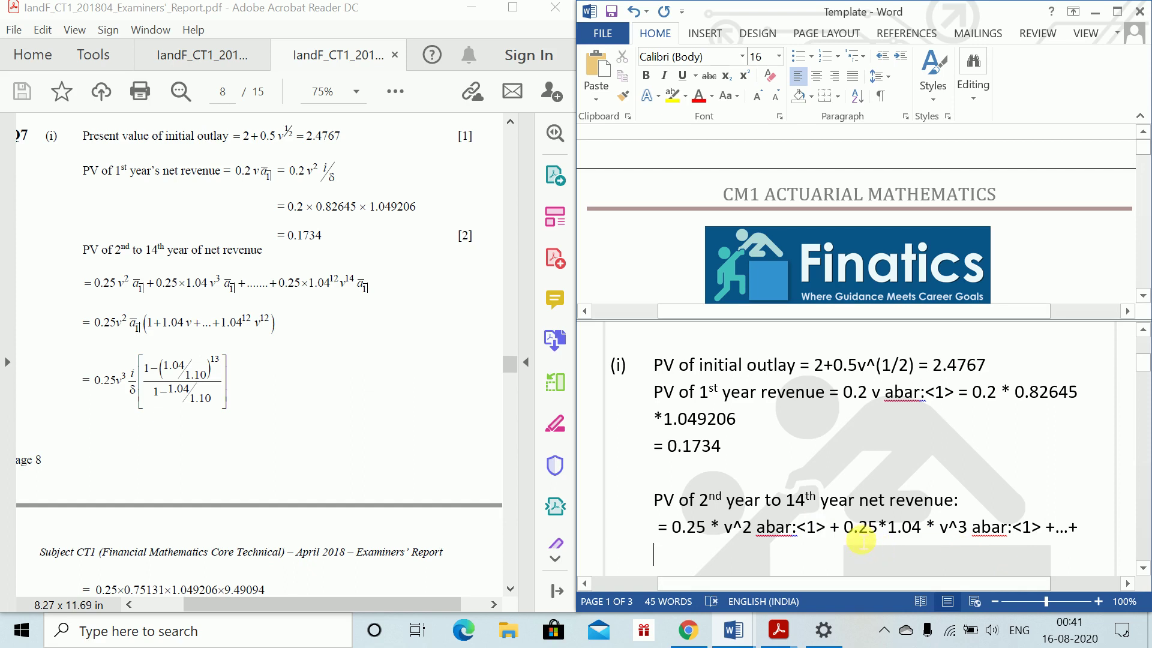
# Step: Copy the v^3 term onto a new line and edit it to 0.25*1.04^12 * v^14 abar:<1>
pyautogui.moveTo(845, 529); pyautogui.dragTo(1043, 527)
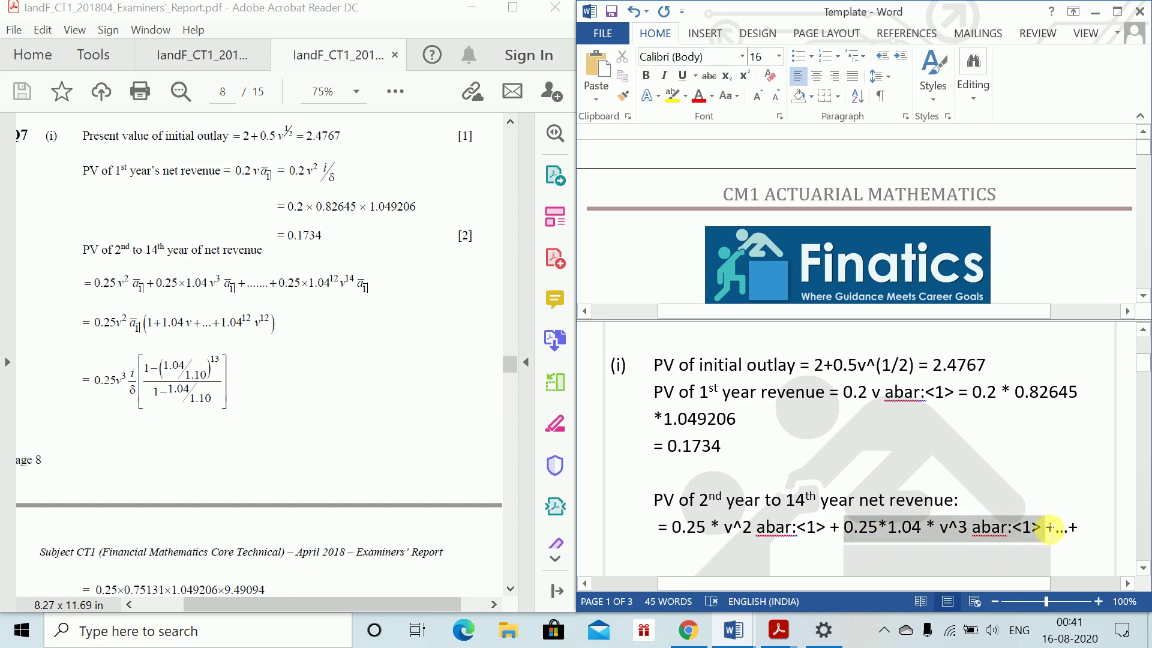
pyautogui.hotkey('ctrl', 'c')
pyautogui.click(667, 555)
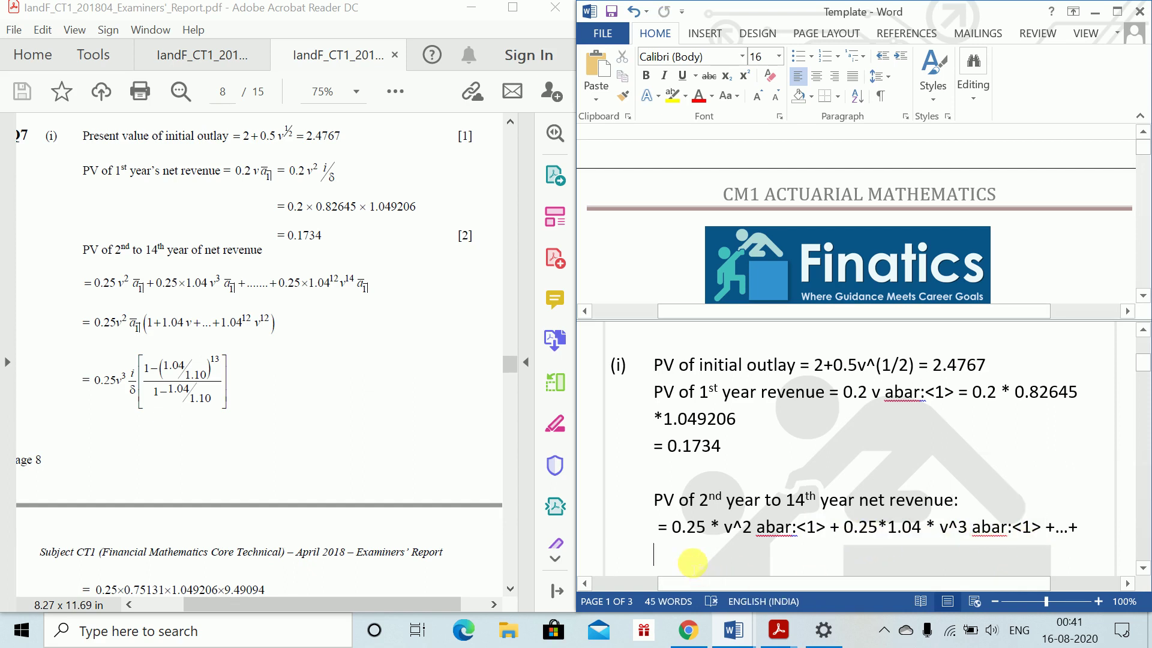
pyautogui.hotkey('ctrl', 'v')
pyautogui.click(707, 554)
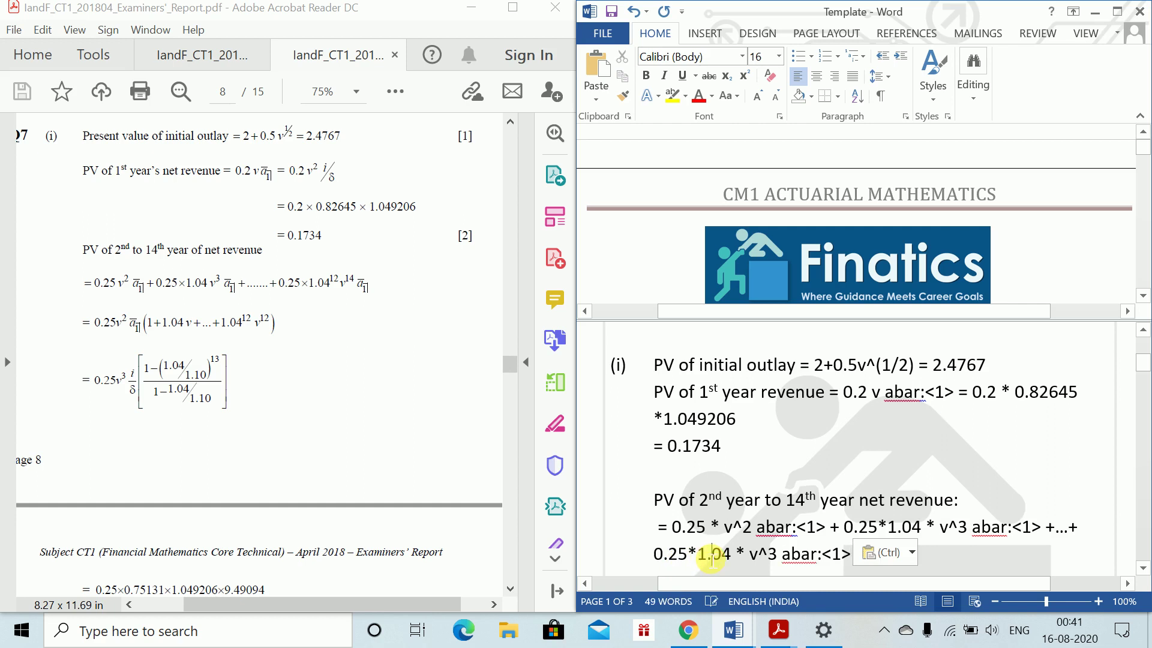
pyautogui.press('Right')
pyautogui.press('Right')
pyautogui.press('Right')
pyautogui.press('Left')
pyautogui.write('^12')
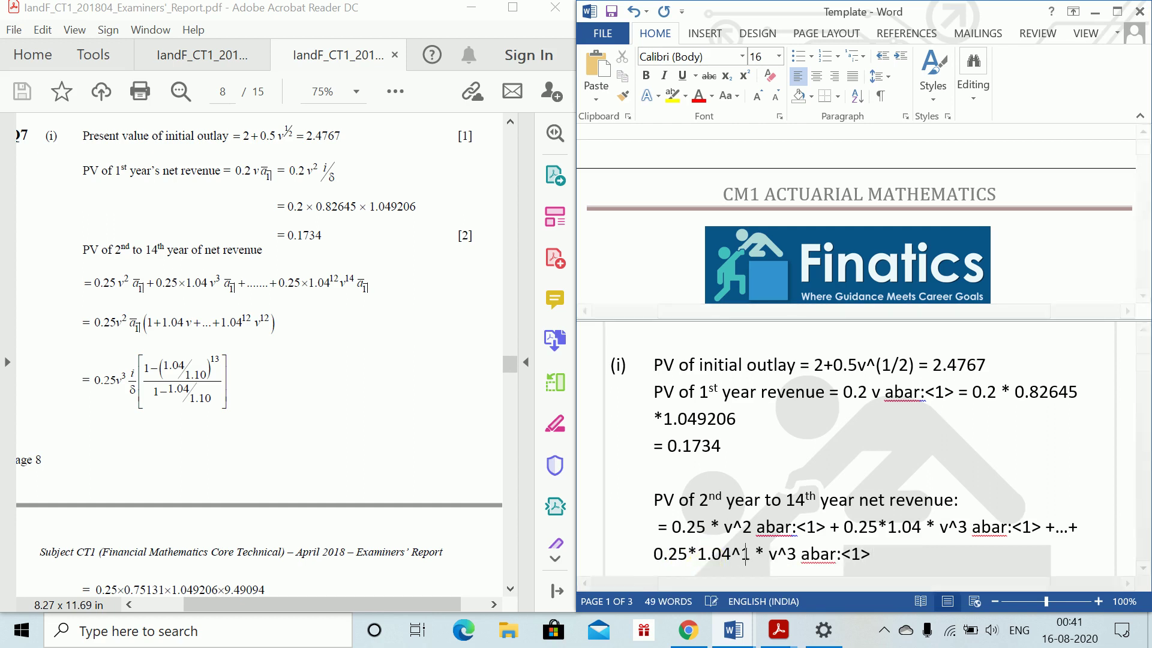
pyautogui.click(808, 554)
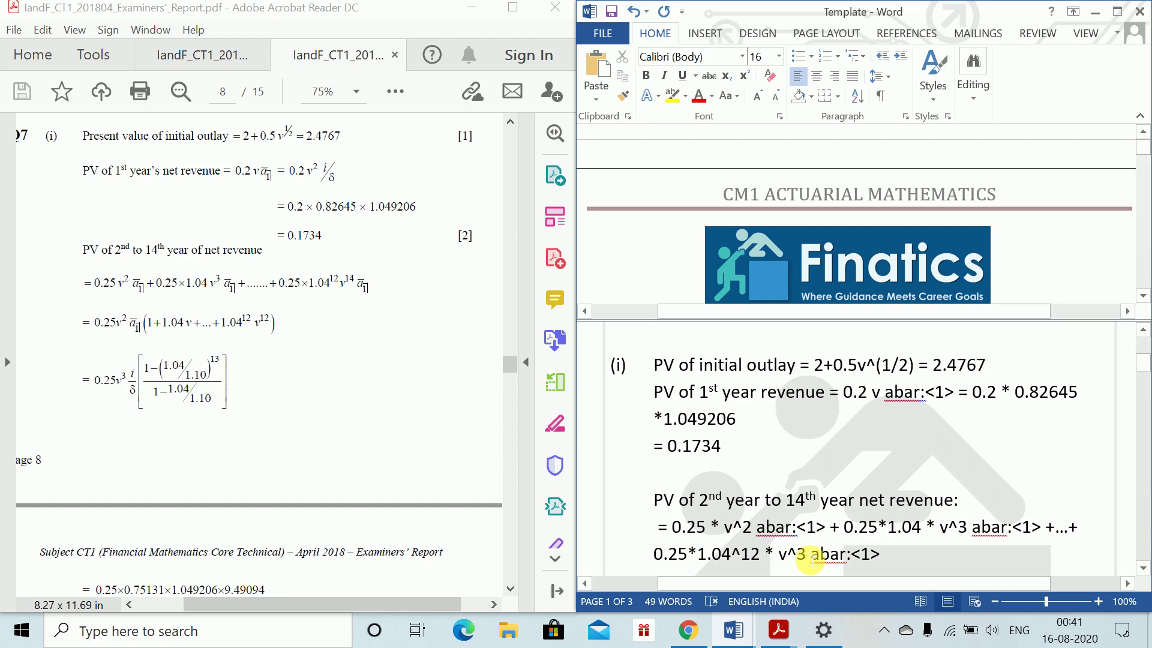
pyautogui.press('BackSpace')
pyautogui.write('14')
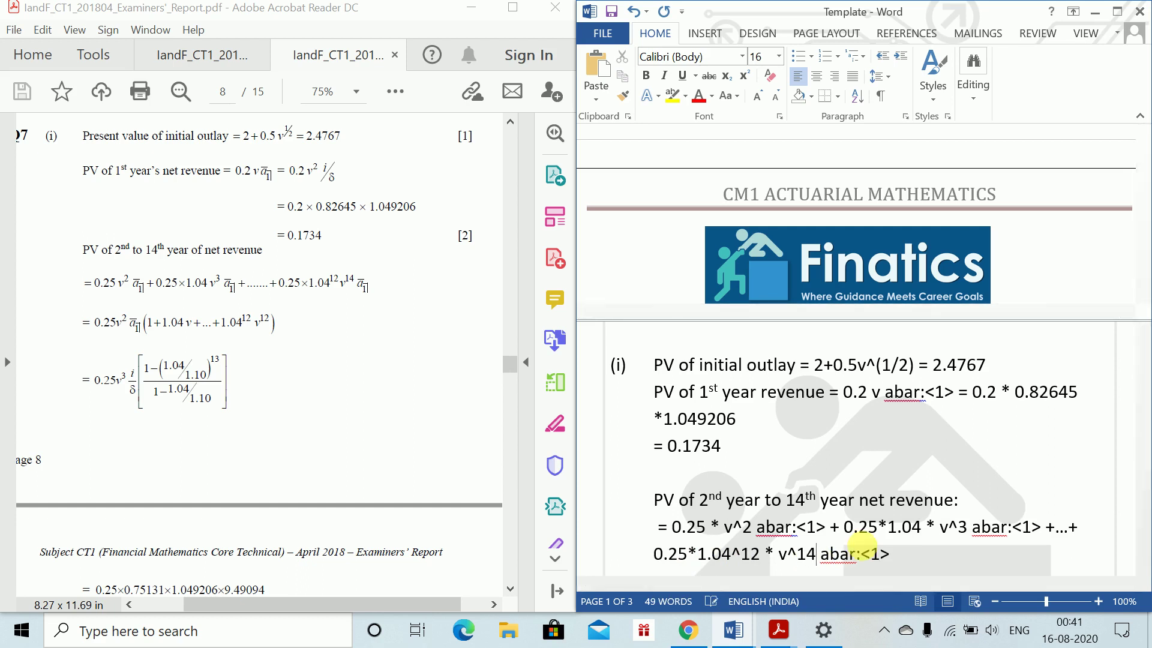
pyautogui.click(943, 555)
pyautogui.press('Return')
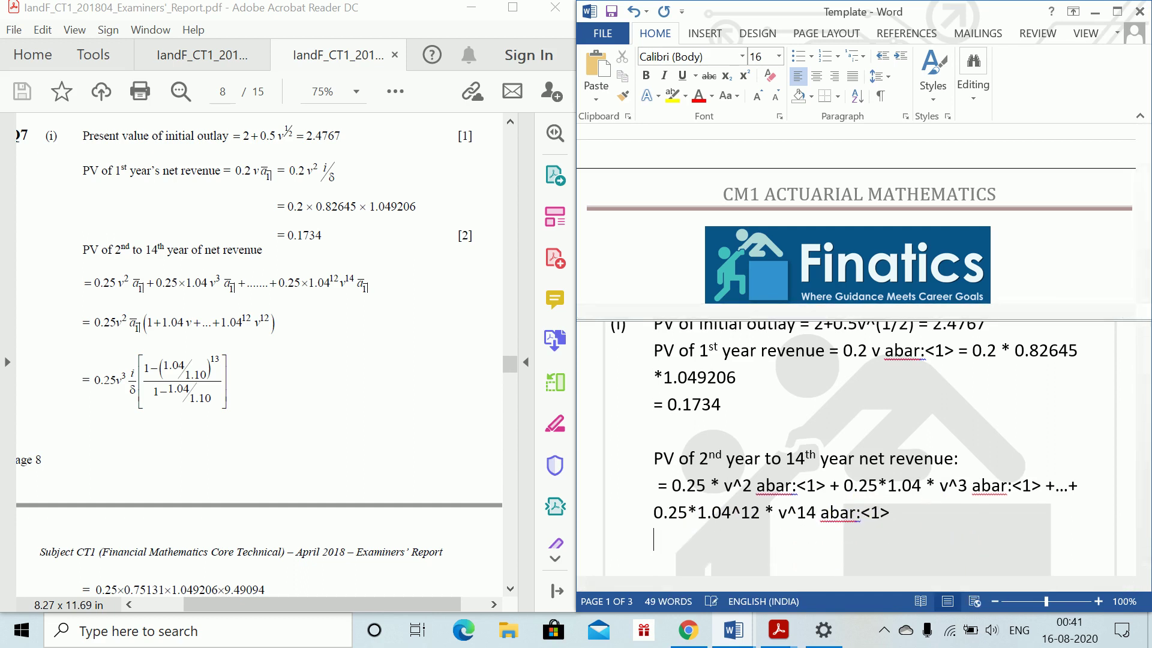
pyautogui.write('= ')
pyautogui.write('0.25')
pyautogui.write('v^3')
pyautogui.write(' abar:<')
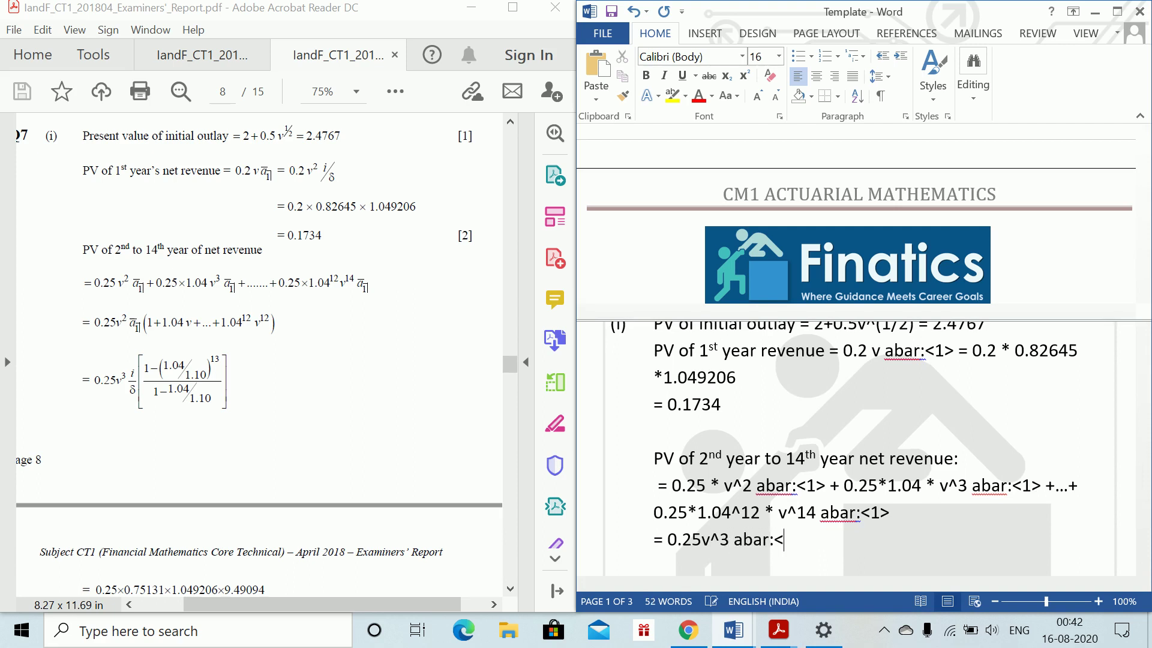
pyautogui.write('1?')
# Step: Type '= 0.25v^3 abar:<1>(1-(1.04/1.10)^13)/(1-(1.04/1.10))', fixing typos, then begin an '=' line
pyautogui.press('BackSpace')
pyautogui.write('>')
pyautogui.write('(')
pyautogui.write('1')
pyautogui.write('1')
pyautogui.press('BackSpace')
pyautogui.press('BackSpace')
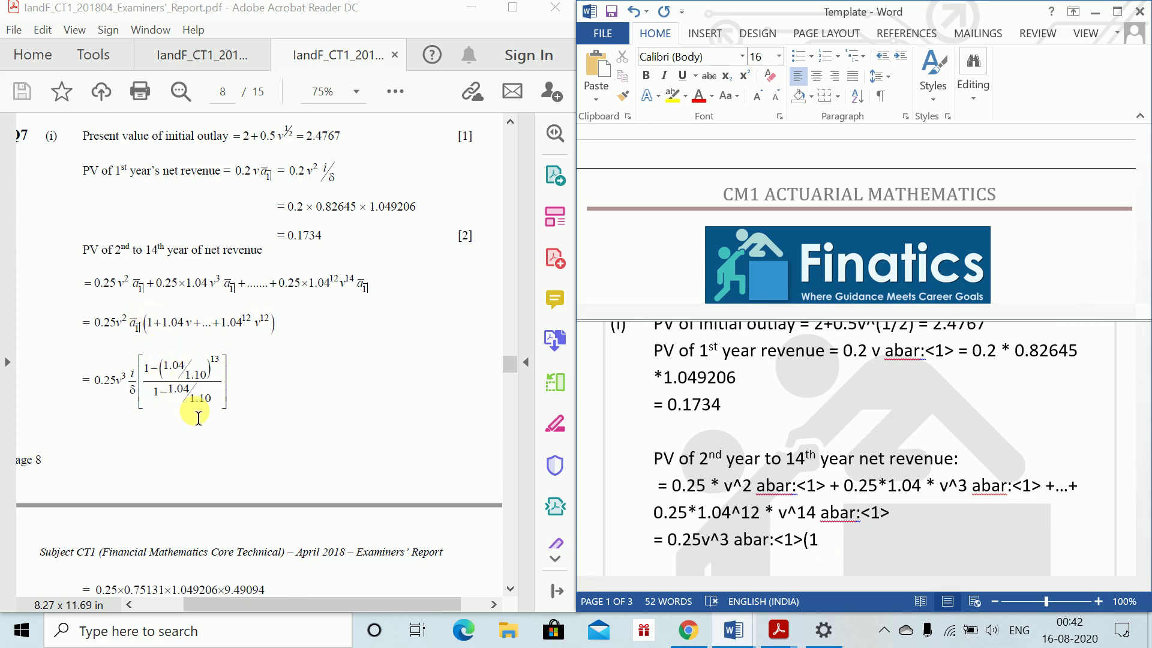
pyautogui.write('-(1.')
pyautogui.write('04/1.')
pyautogui.write('10)^')
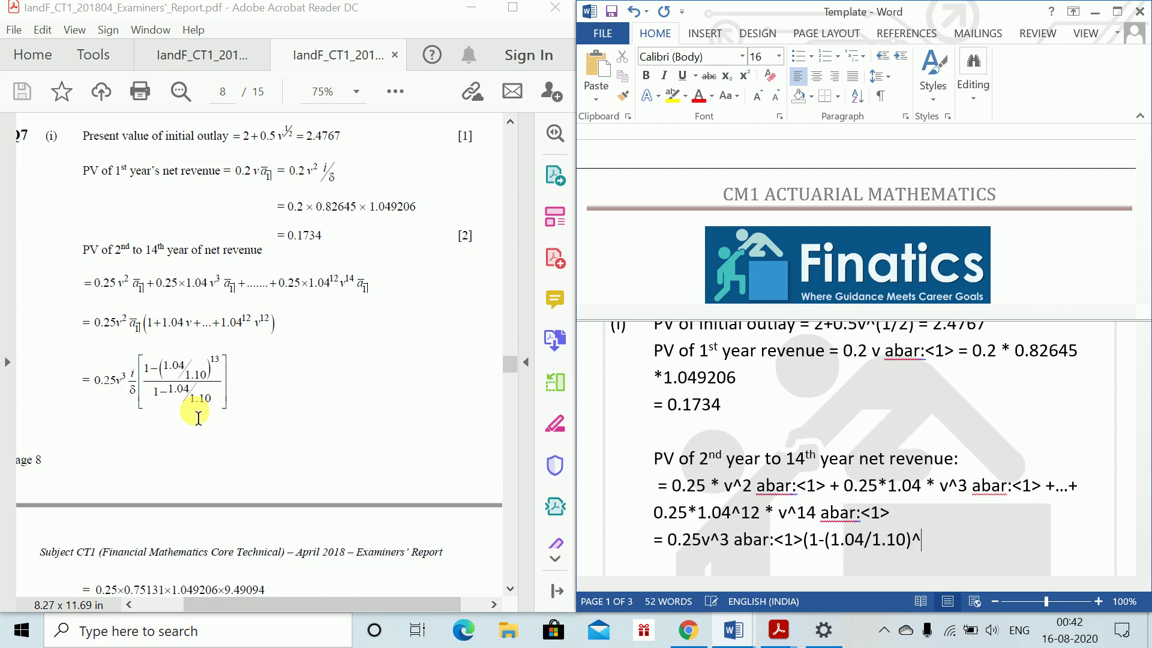
pyautogui.write('13)')
pyautogui.write('/(1-')
pyautogui.write('(1.04/')
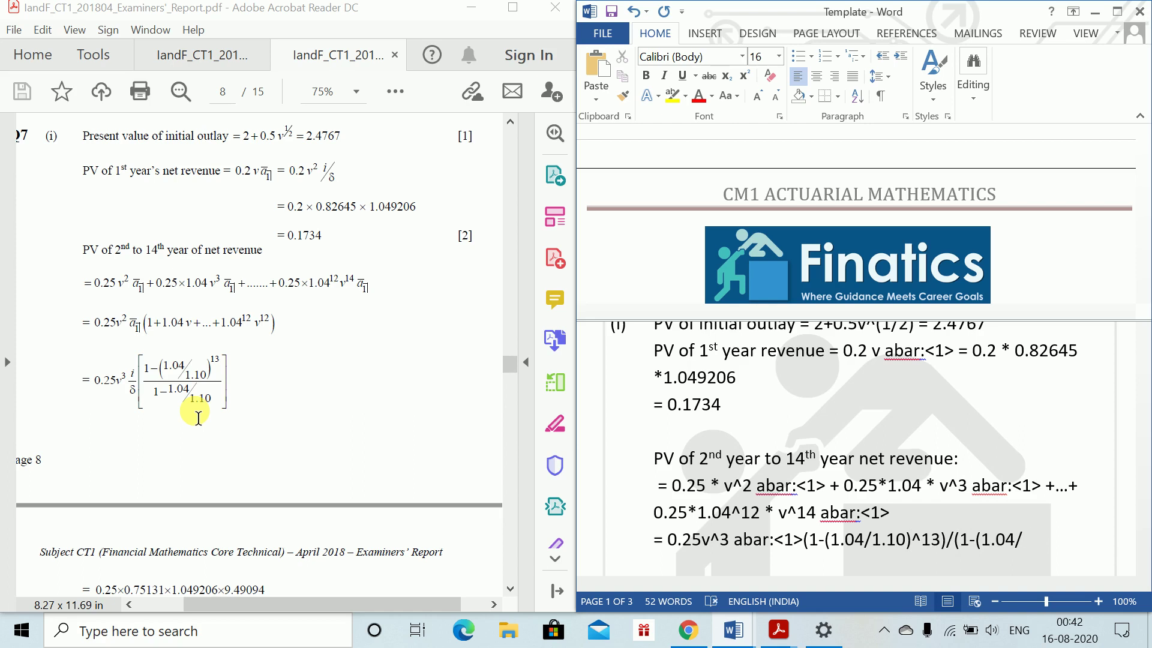
pyautogui.write('1.10')
pyautogui.write('))')
pyautogui.press('Return')
pyautogui.write('=')
# Step: Check report page 9, then enter '= 0.25 * 0.75131 * 1.049206 * 9.49094 = 1.8704'
pyautogui.click(261, 407)
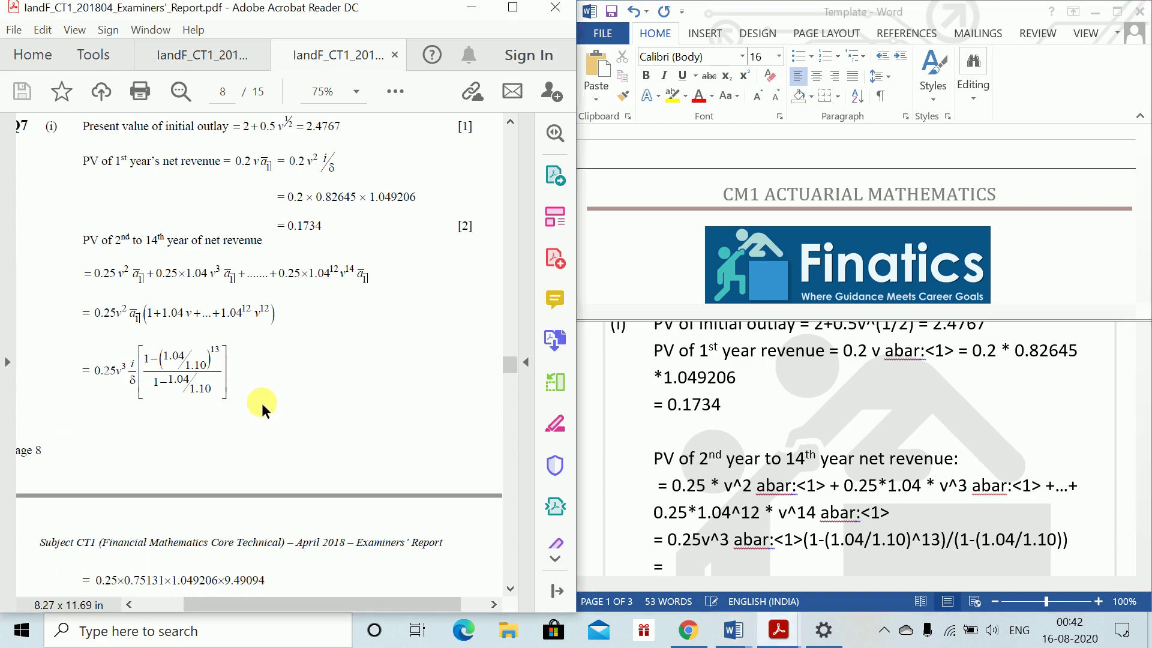
pyautogui.scroll(-3, 261, 407)
pyautogui.scroll(-1, 261, 407)
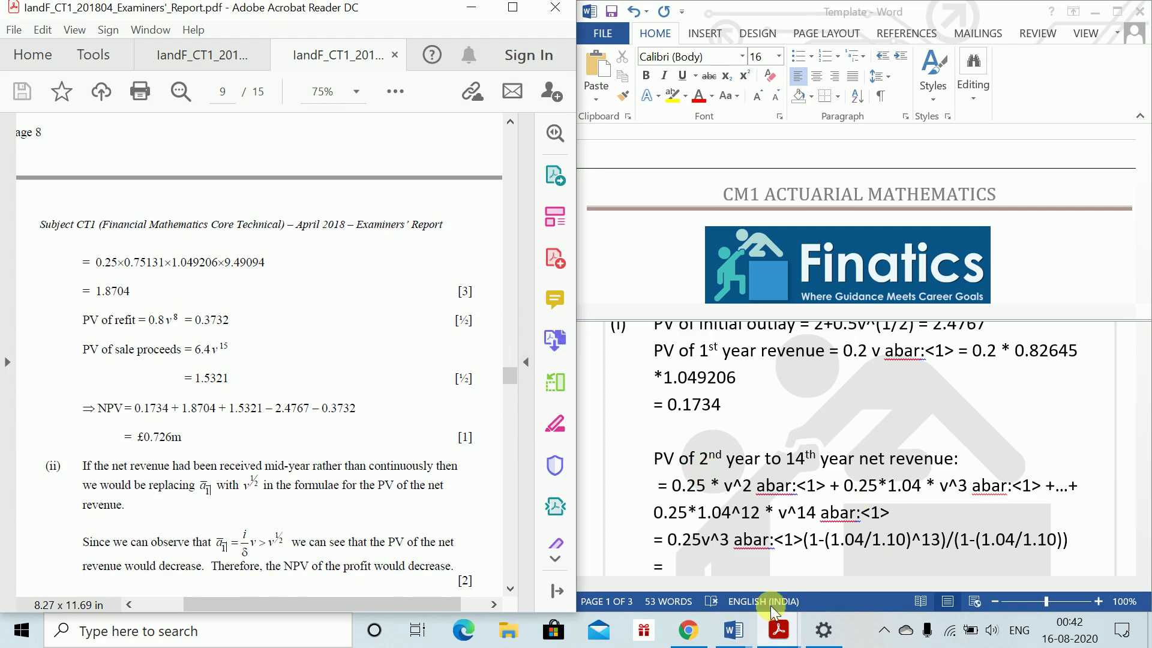
pyautogui.click(712, 572)
pyautogui.write('0.25 *')
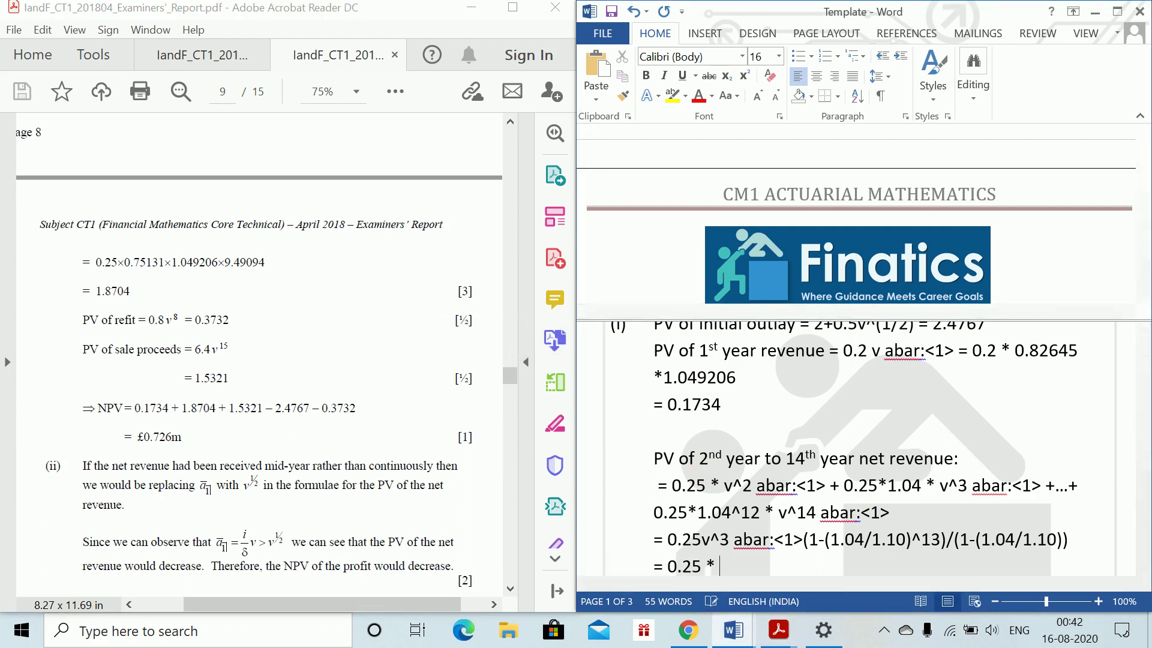
pyautogui.write('0.')
pyautogui.write('75131')
pyautogui.write('* 1.49')
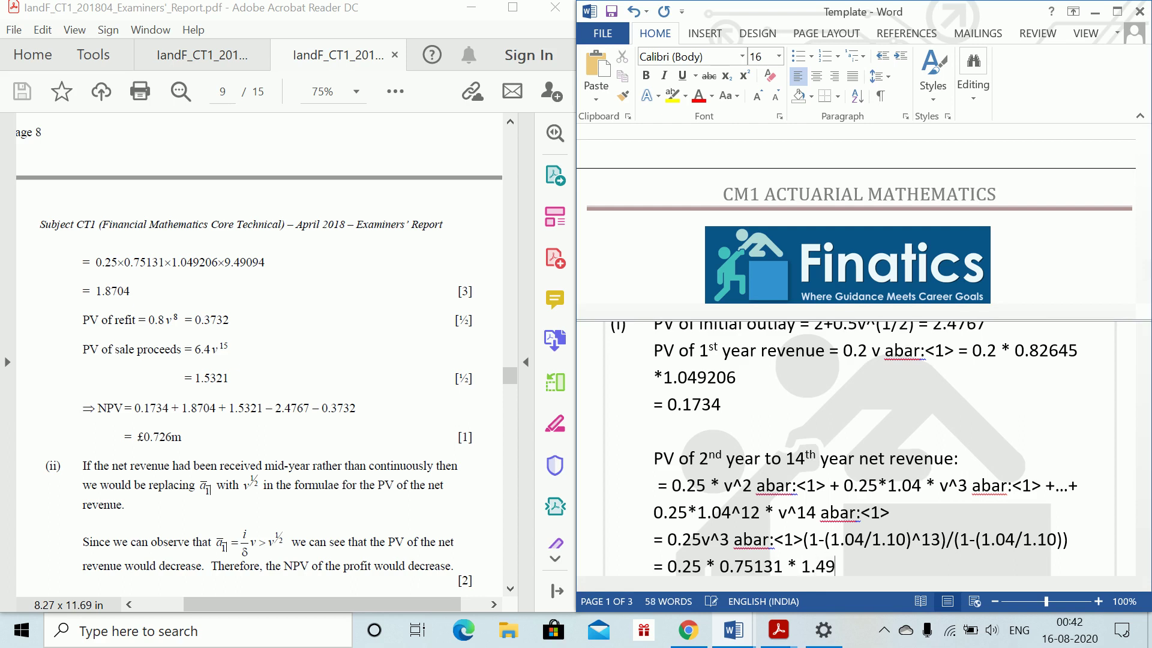
pyautogui.press('BackSpace')
pyautogui.press('BackSpace')
pyautogui.write('04')
pyautogui.write('920')
pyautogui.write('6 ')
pyautogui.write('9.4')
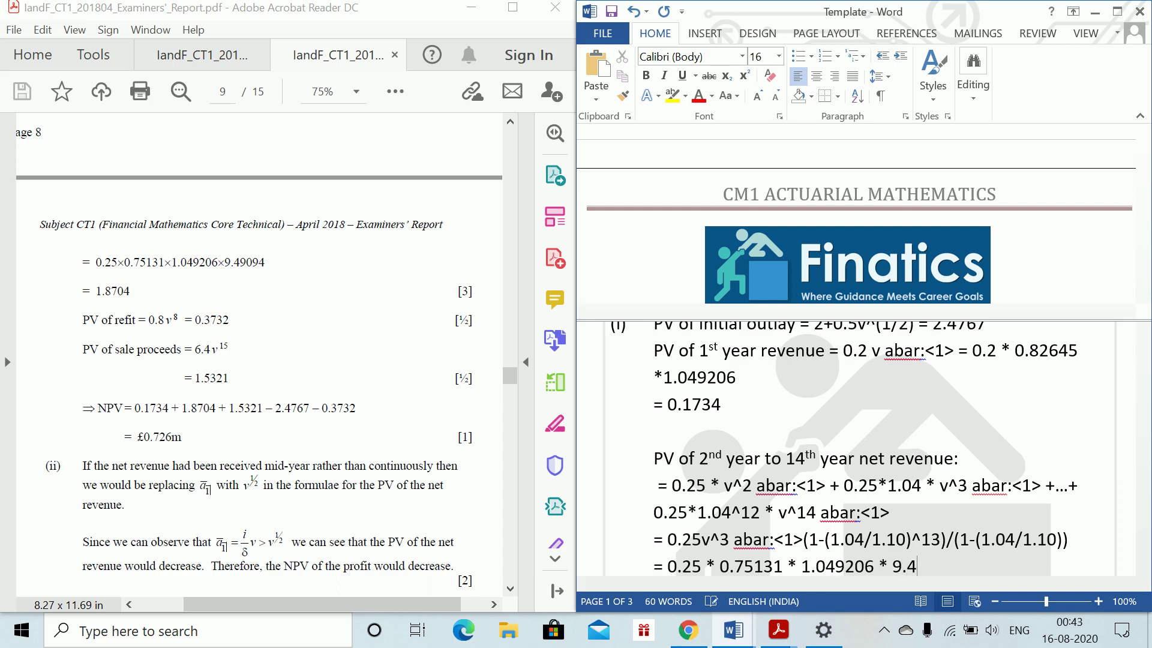
pyautogui.write('9094')
pyautogui.press('Return')
pyautogui.write('= 1')
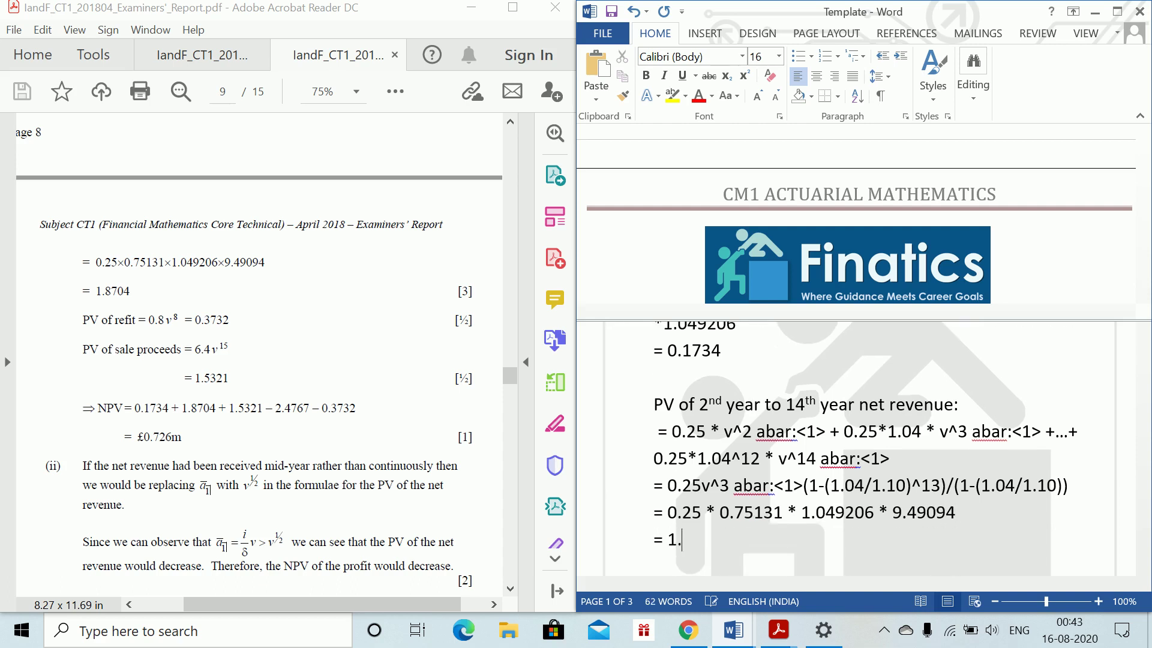
pyautogui.write('.8704')
pyautogui.press('Return')
pyautogui.press('Return')
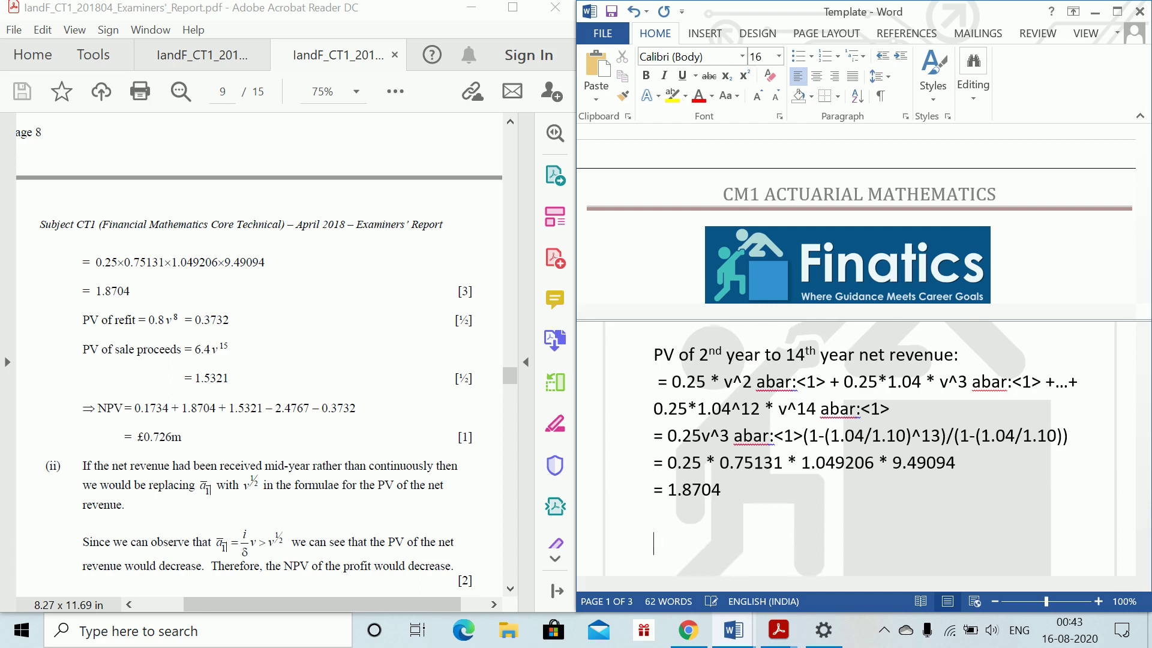
pyautogui.write('PV of ')
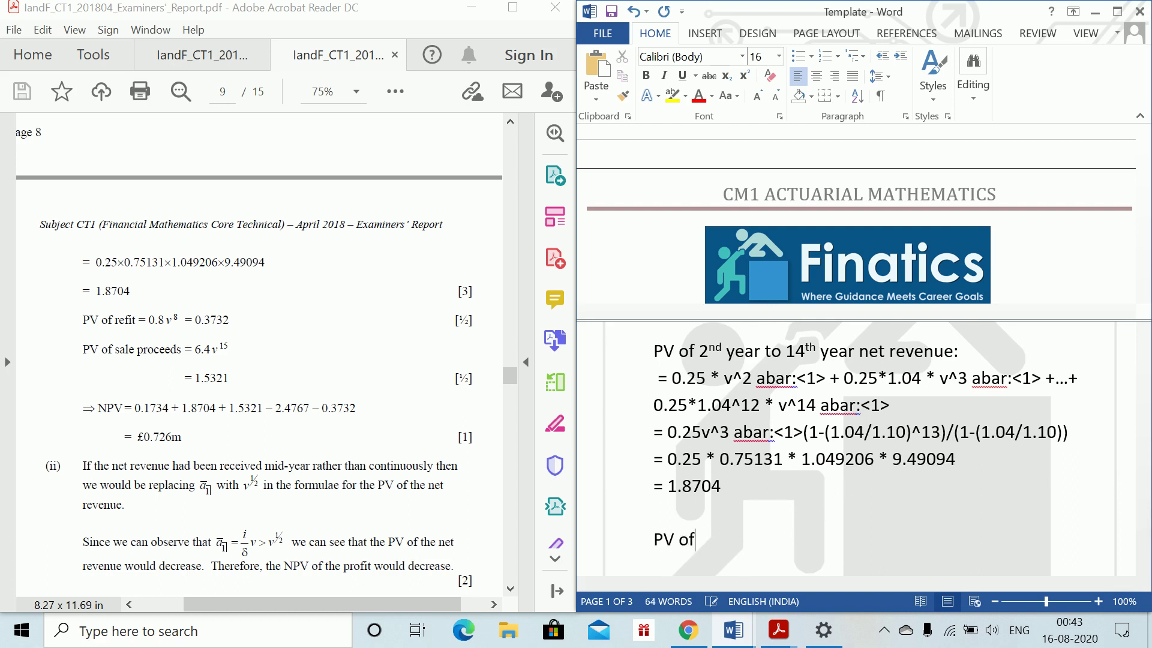
pyautogui.write('refit')
pyautogui.write(' = 0')
pyautogui.write('.')
pyautogui.write('8 v^')
pyautogui.write('8 = 0')
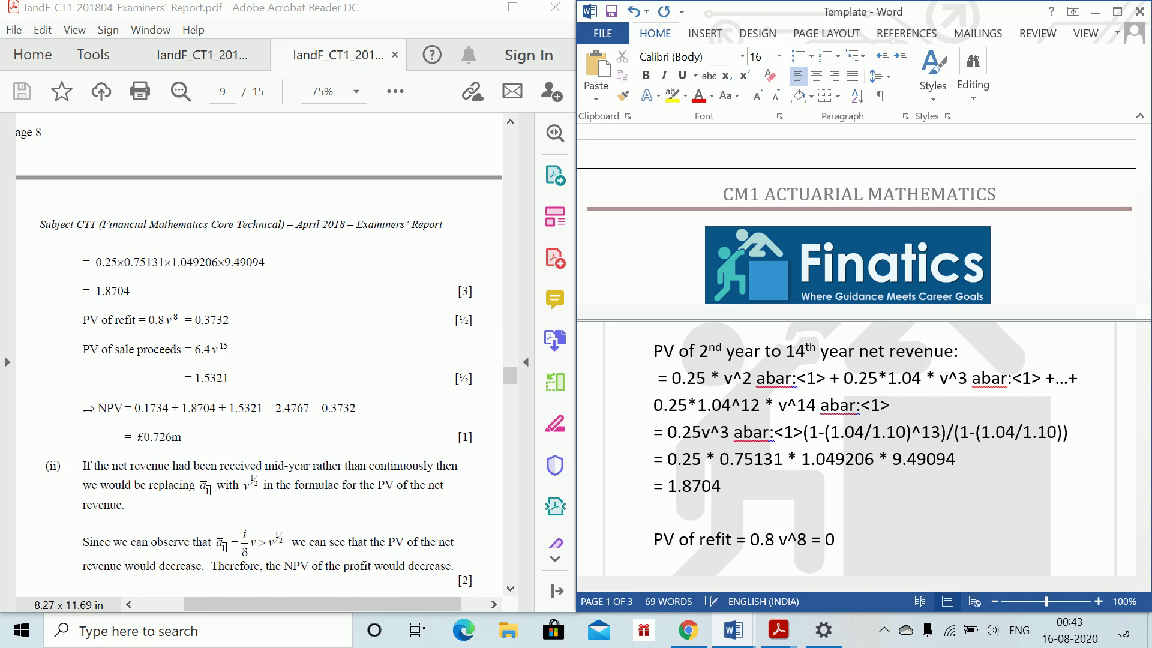
pyautogui.write('.3732')
# Step: Type the refit line '0.8 v^8 = 0.3732' and the sale proceeds line '6.4 v^14 = 1.5321'
pyautogui.press('Return')
pyautogui.press('Return')
pyautogui.write('P')
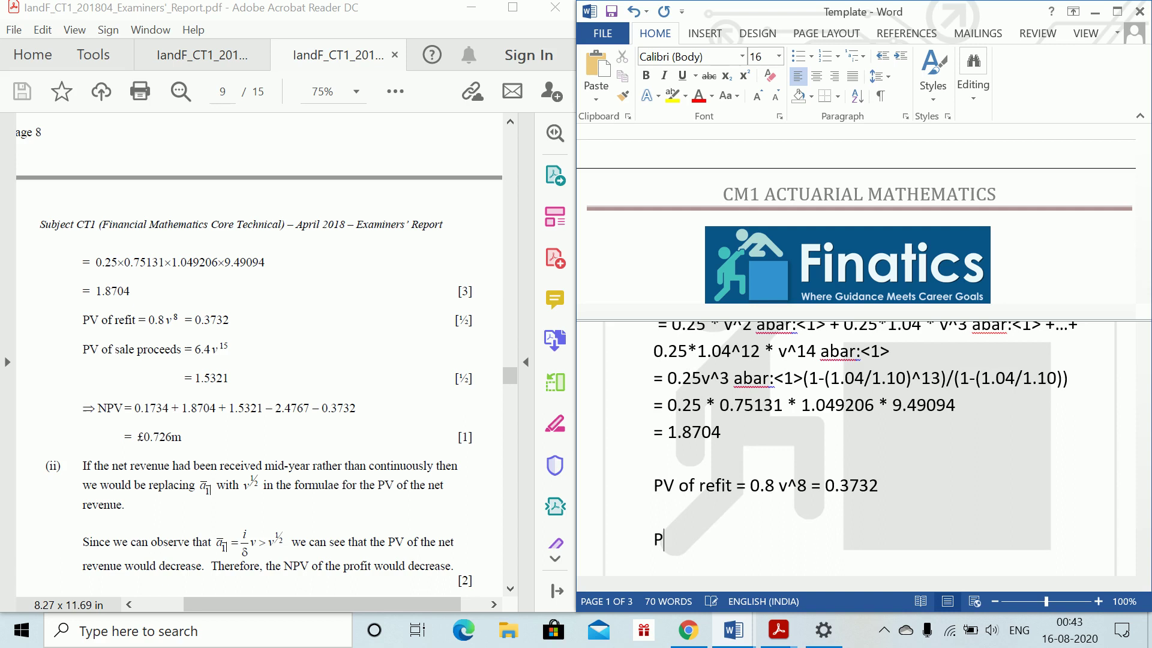
pyautogui.write('V of sa')
pyautogui.write('le proceed')
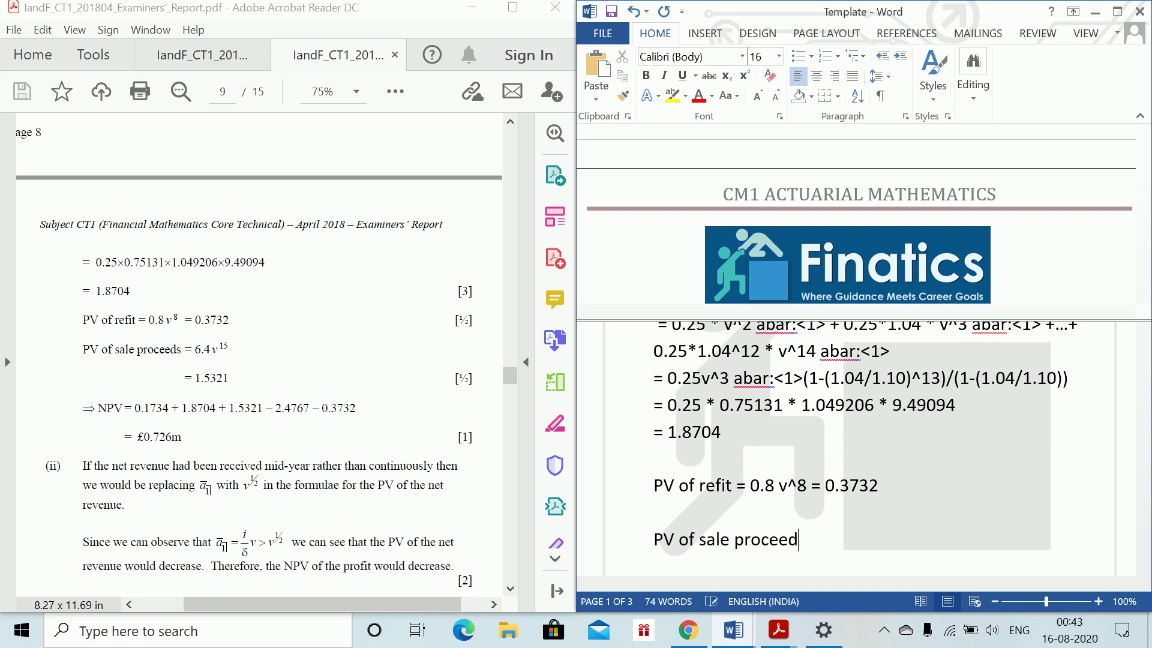
pyautogui.write('s = 6')
pyautogui.write('.4 v^1')
pyautogui.write('4')
pyautogui.press('Return')
pyautogui.write('= 1')
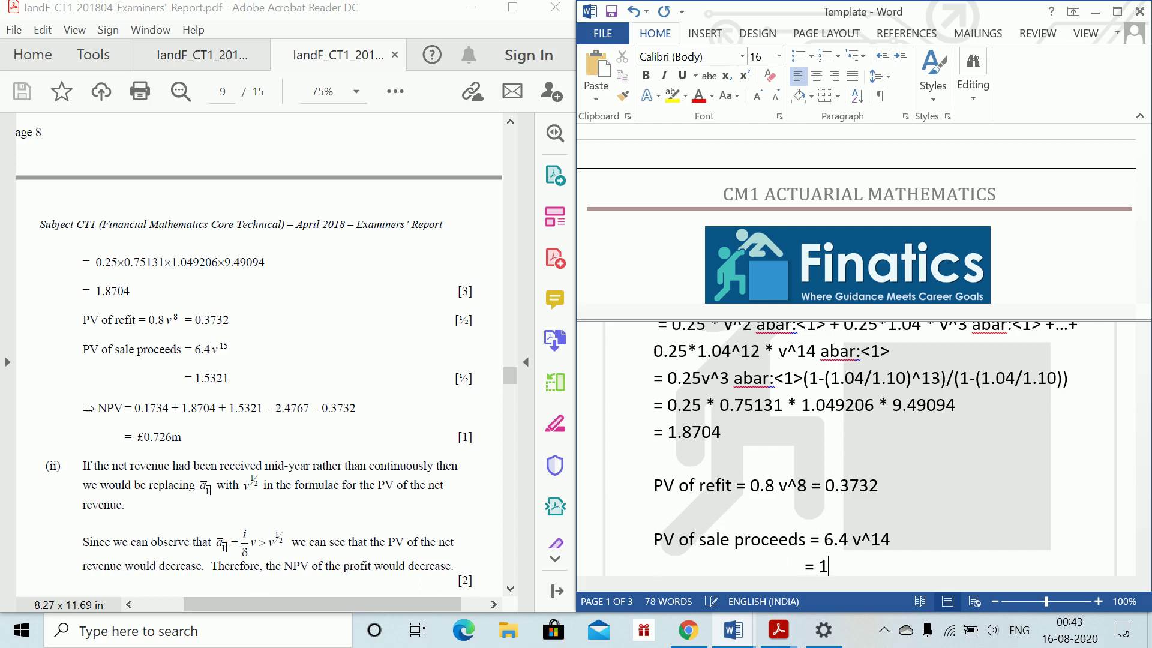
pyautogui.write('.53')
pyautogui.write('21')
pyautogui.press('Return')
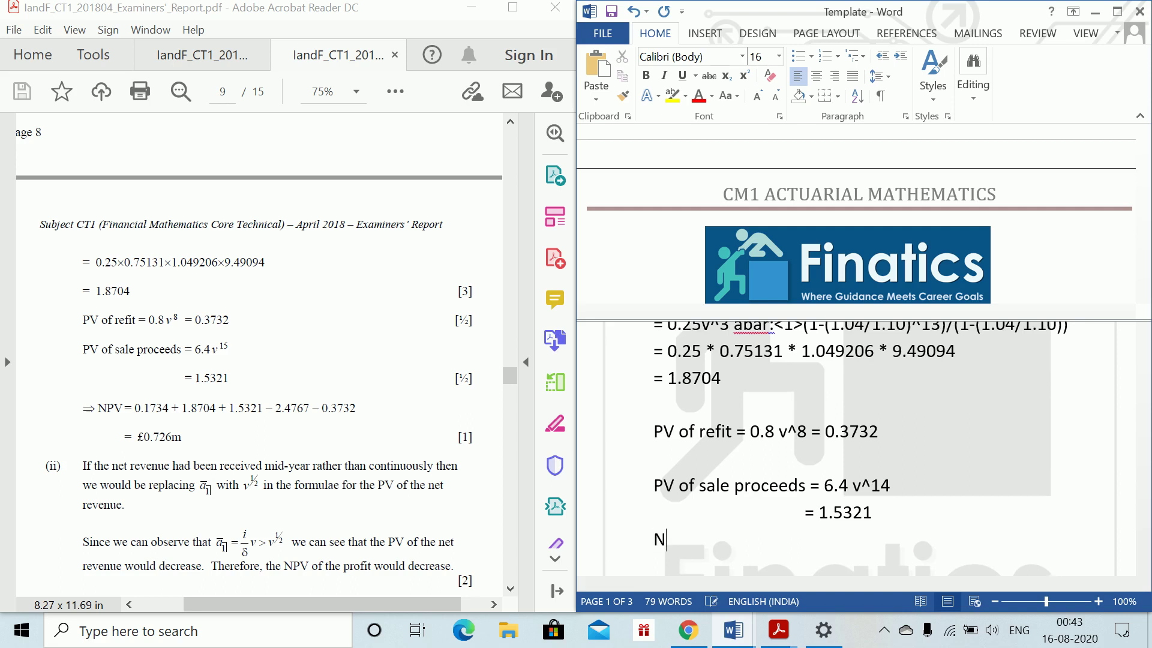
pyautogui.write('NPV = 0')
pyautogui.write('.1734 ')
pyautogui.write('+ 0.')
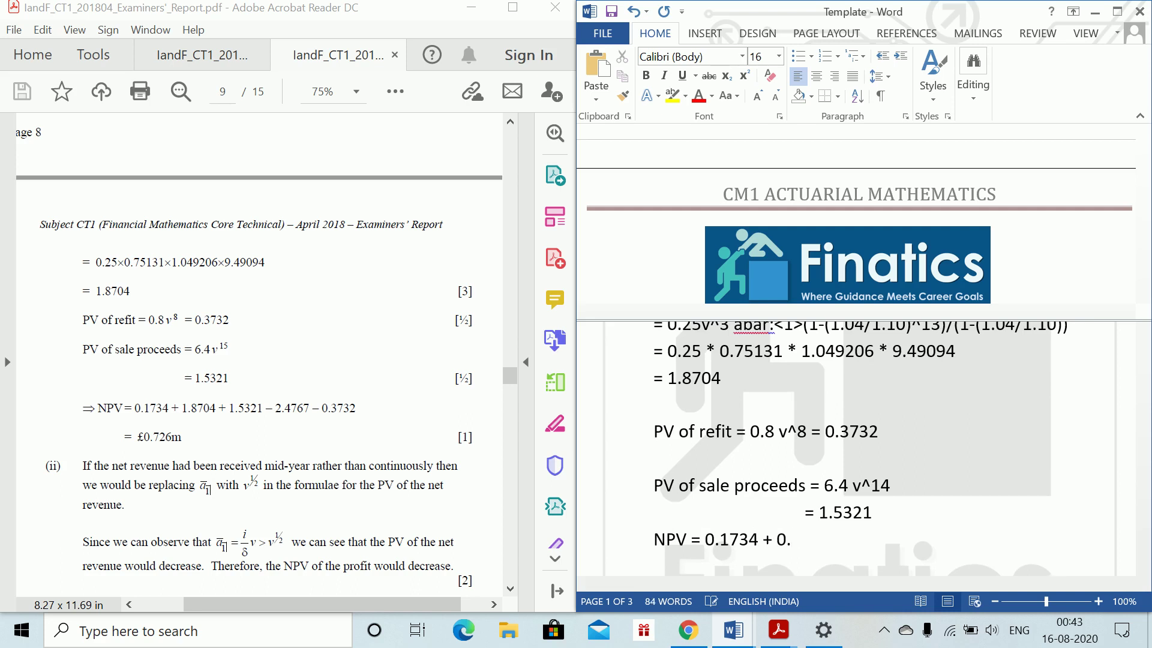
pyautogui.write('1')
# Step: Type 'NPV = 0.1734 + 1.8704 + 1.5321 – 2.4767 – 0.3732 = 0.726m', correcting typos
pyautogui.press('BackSpace')
pyautogui.press('BackSpace')
pyautogui.press('BackSpace')
pyautogui.write('1.')
pyautogui.write('870')
pyautogui.write('4 + 1')
pyautogui.write('.5321 ')
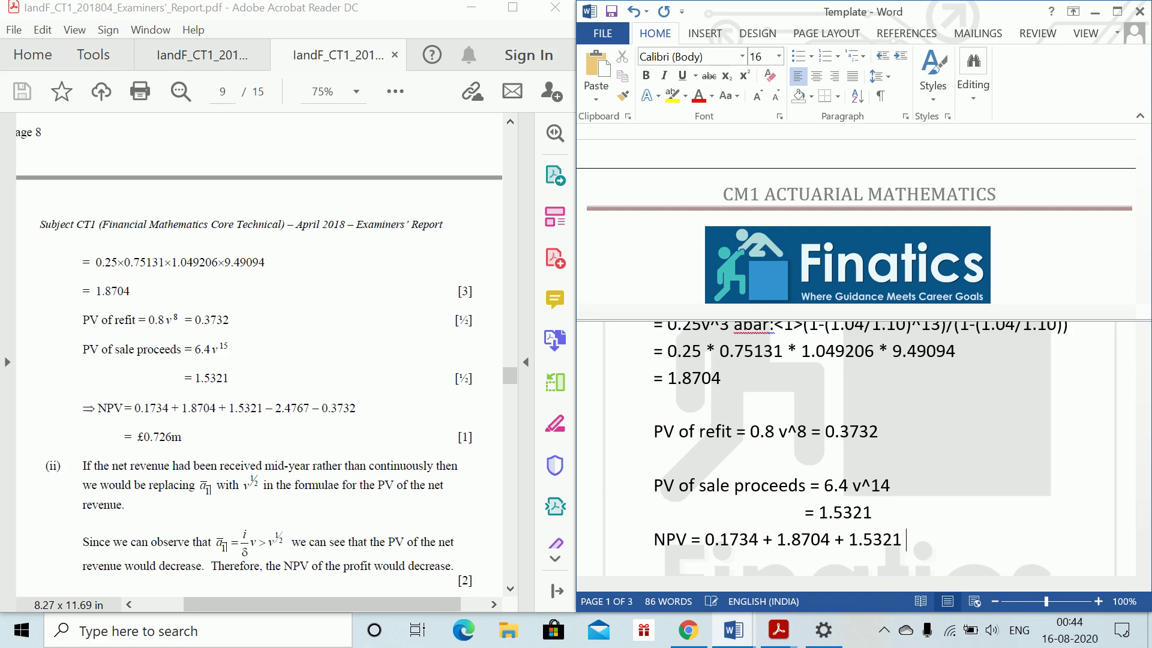
pyautogui.write('- 2.4')
pyautogui.write('7')
pyautogui.write('67 -')
pyautogui.write(' 0.37')
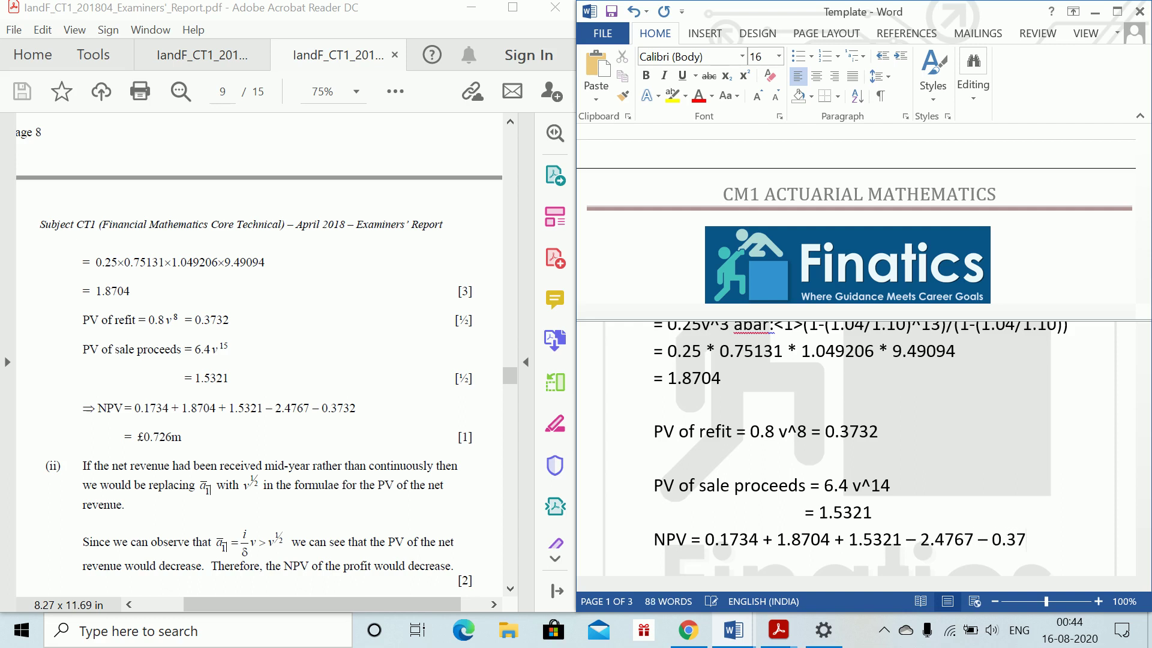
pyautogui.write('32 =')
pyautogui.write(' 0/')
pyautogui.press('BackSpace')
pyautogui.write('.')
pyautogui.write('726')
pyautogui.press('BackSpace')
pyautogui.write('m')
pyautogui.press('Return')
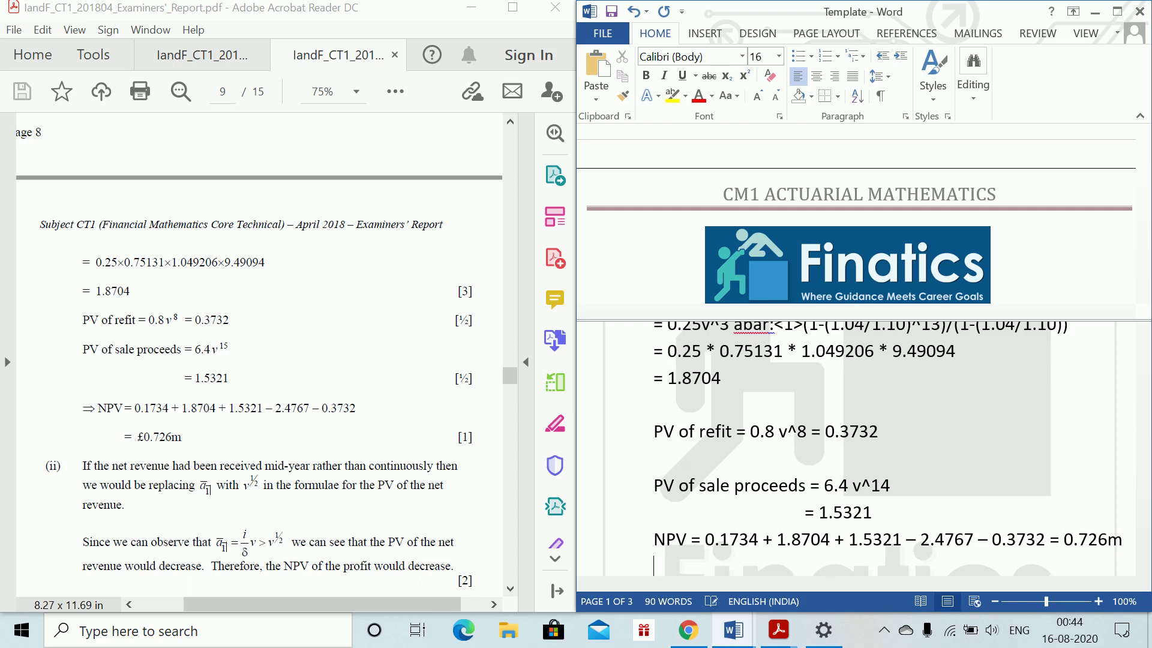